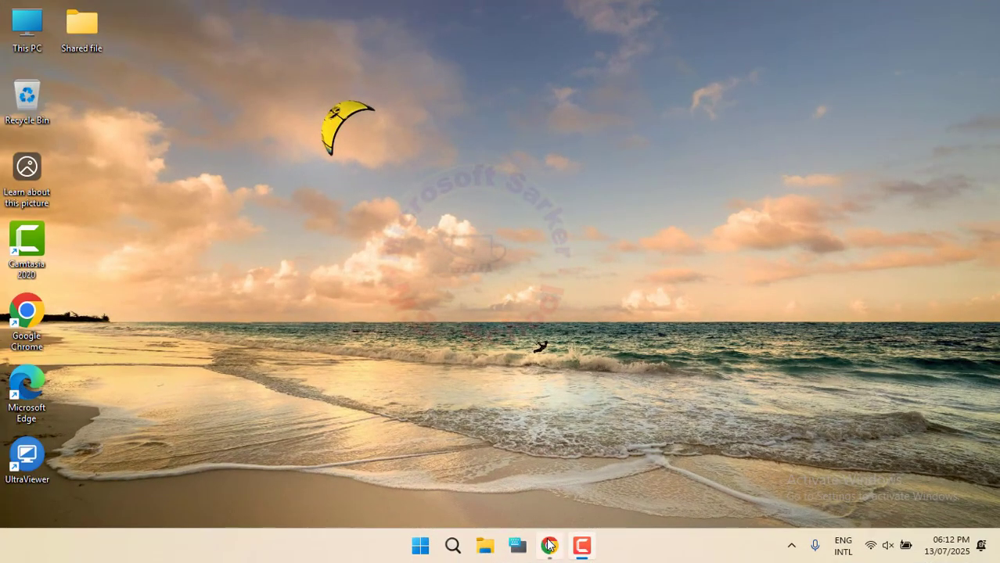
# Open Google Chrome, search for "OFFICE customization tool" and open the Microsoft 365 Apps admin center result for the tool.
pyautogui.click(548, 545)
pyautogui.click(543, 52)
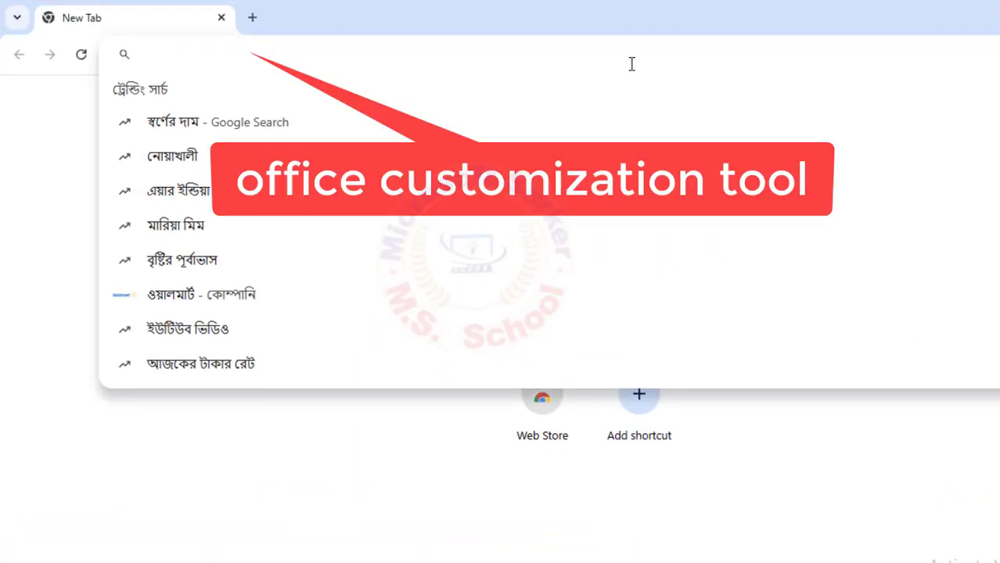
pyautogui.write('OFFICE')
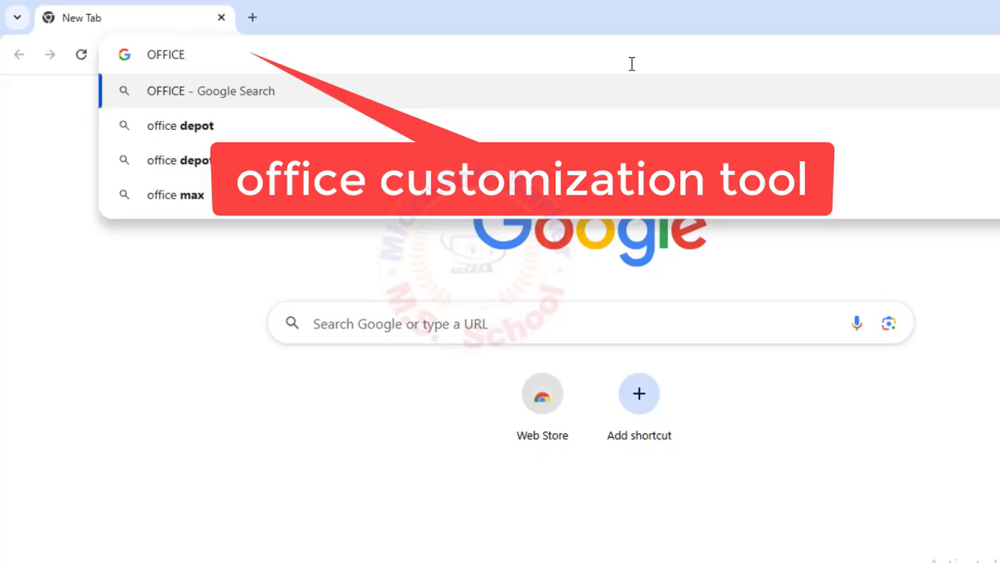
pyautogui.write(' custo')
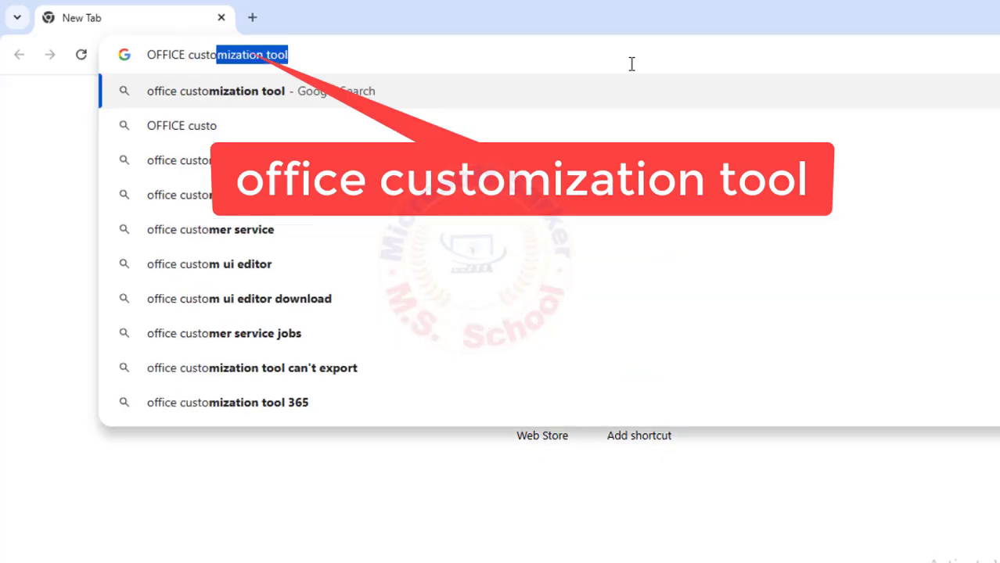
pyautogui.press('Right')
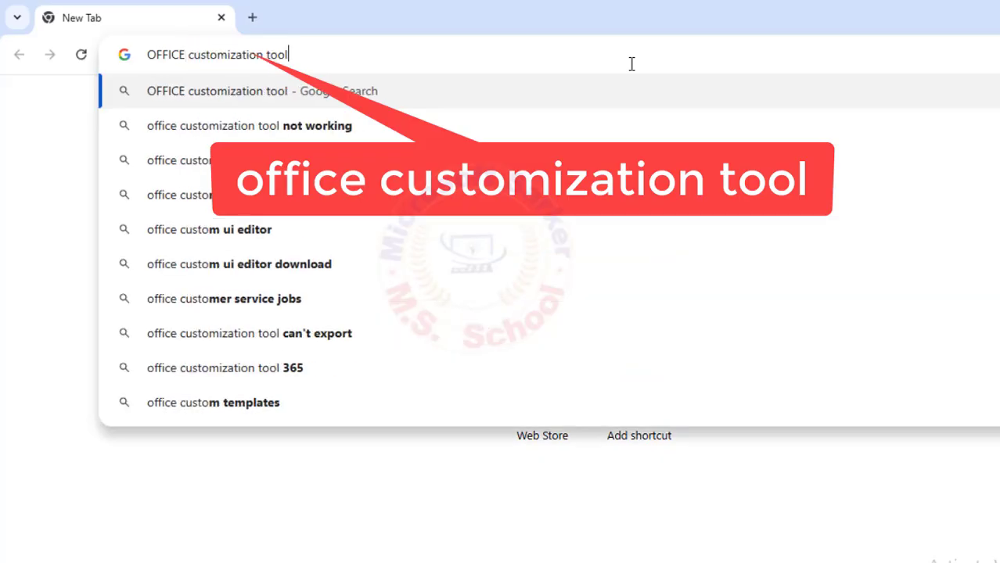
pyautogui.press('Return')
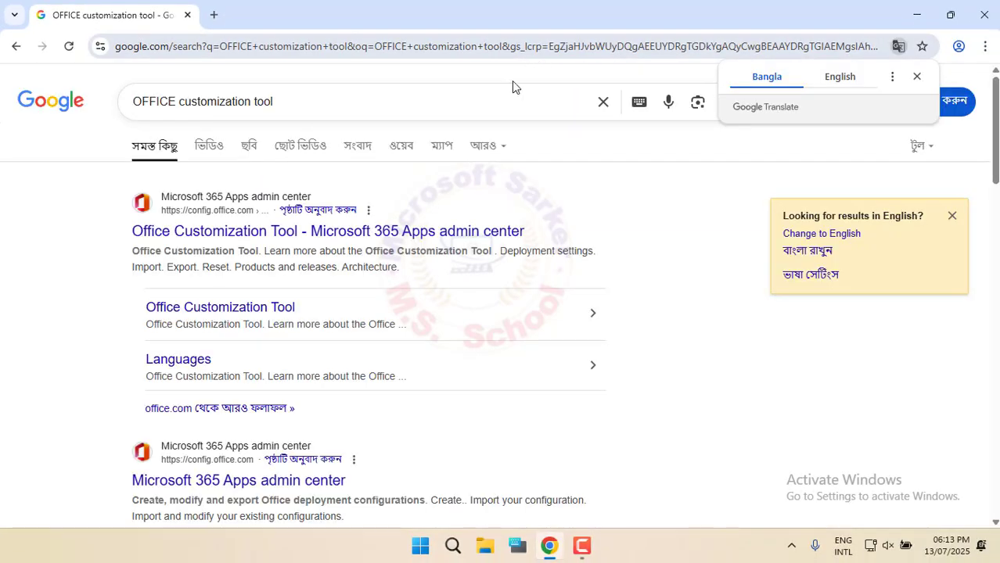
pyautogui.click(352, 233)
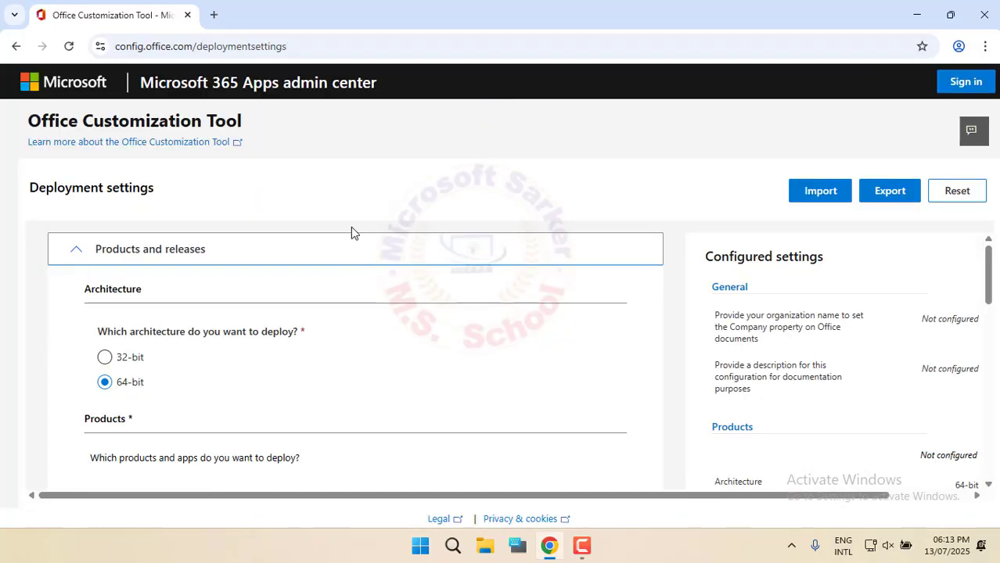
# Check the PC's system type in Windows System Information to decide which Office architecture to deploy, and close it.
pyautogui.scroll(-2, 250, 368)
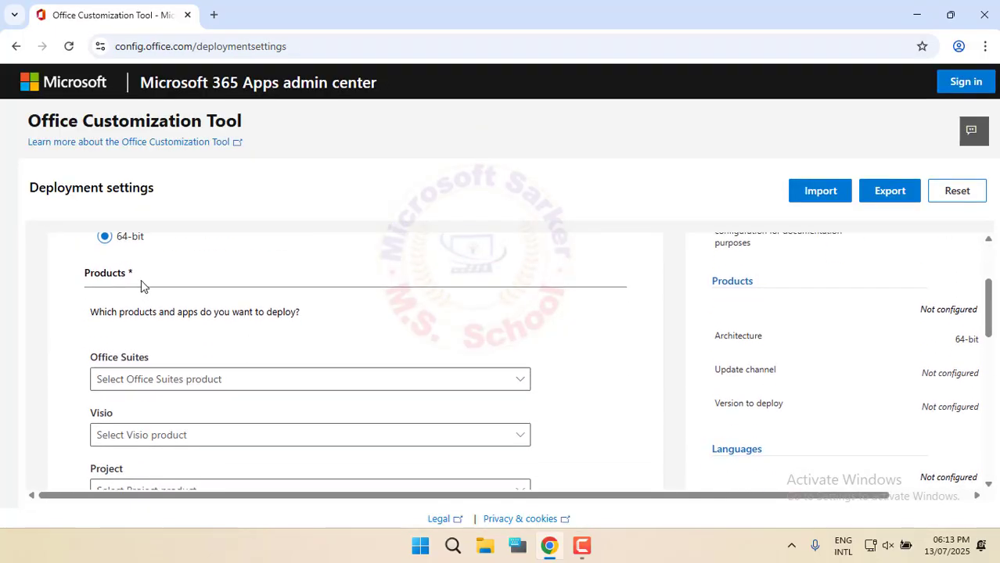
pyautogui.scroll(1, 141, 281)
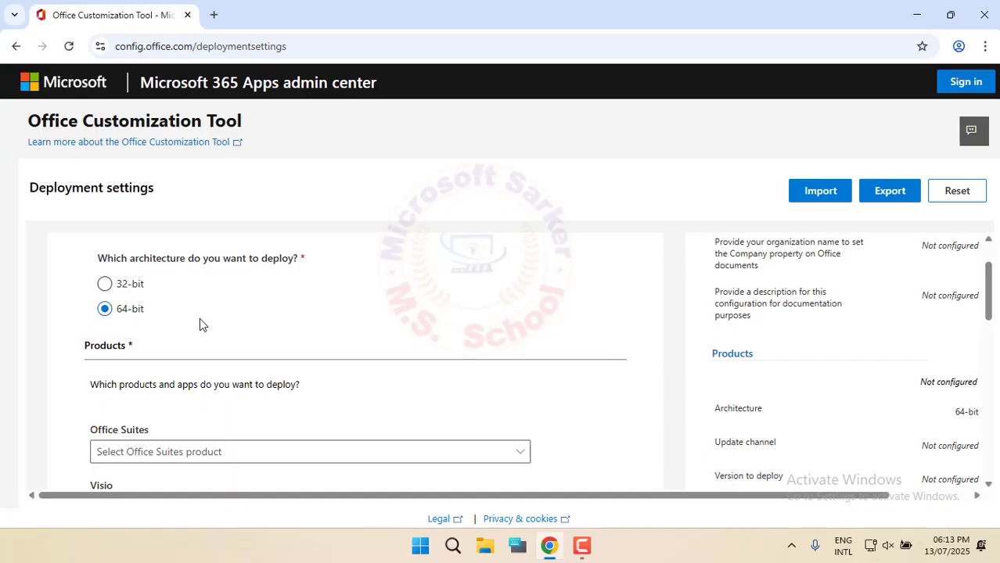
pyautogui.click(420, 547)
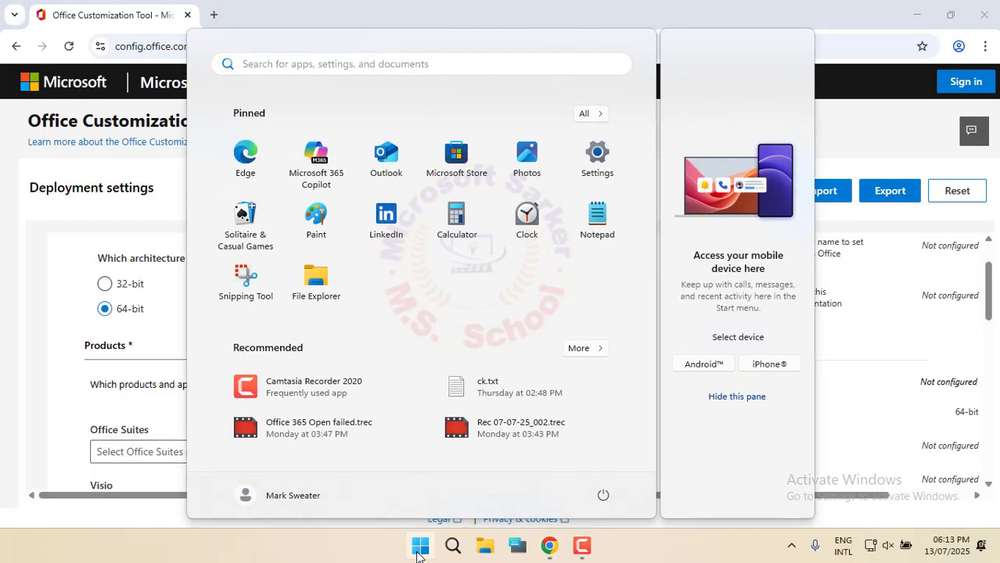
pyautogui.write('sy')
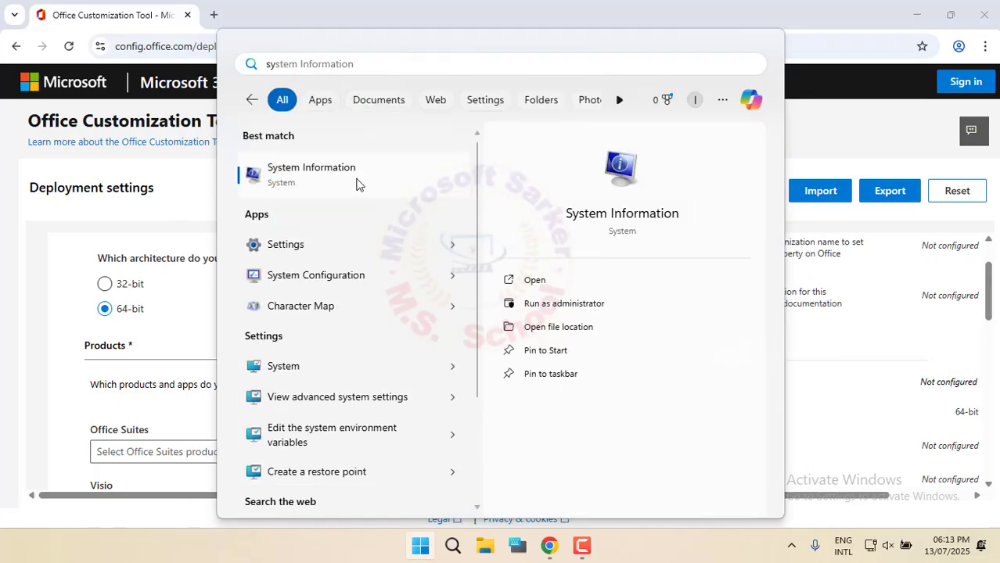
pyautogui.click(354, 184)
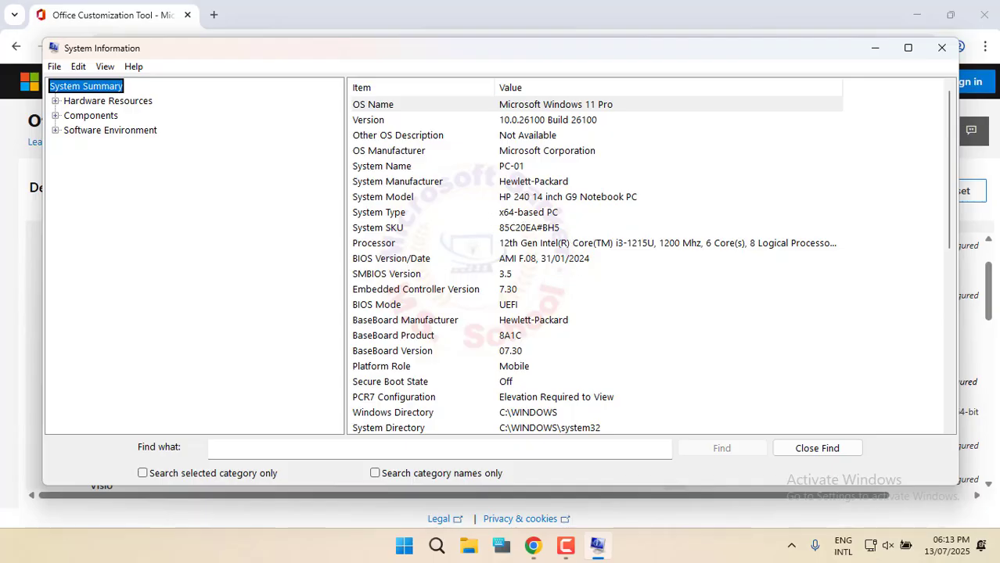
pyautogui.click(942, 48)
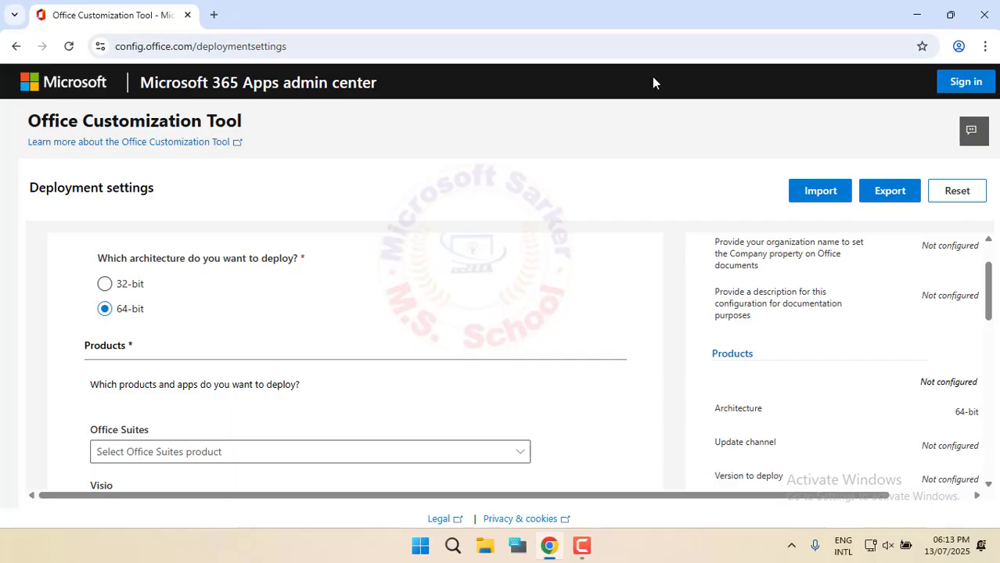
# Choose Office LTSC Standard 2024 - Volume License as the Office suite to deploy.
pyautogui.scroll(-1, 268, 336)
pyautogui.click(270, 382)
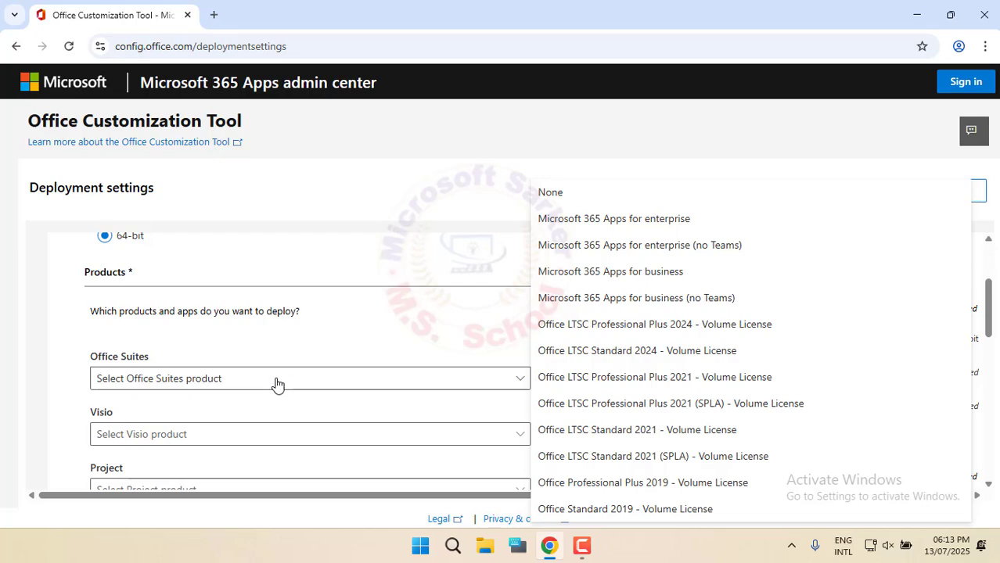
pyautogui.click(621, 356)
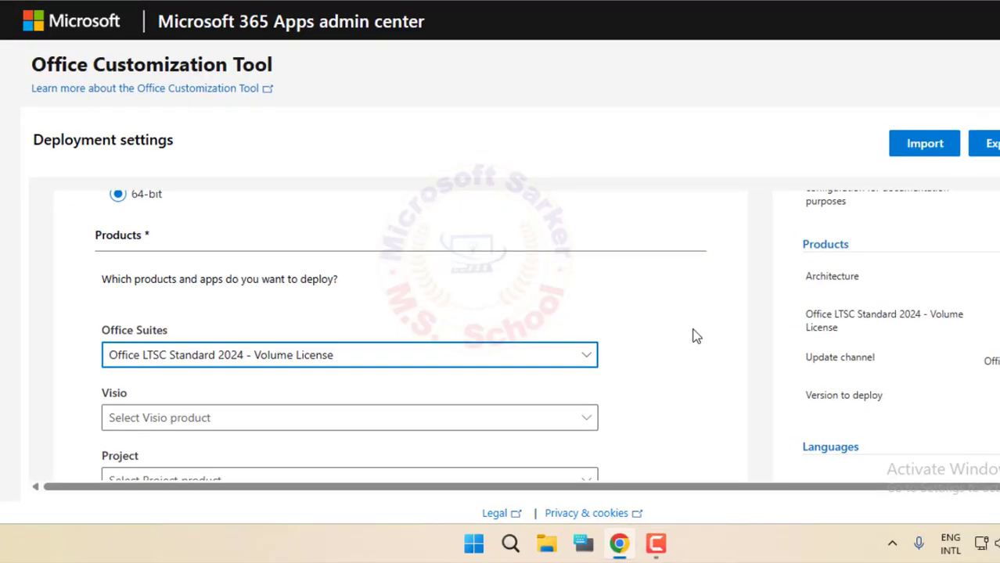
# Exclude OneNote, PowerPoint, OneDrive Desktop, Outlook (classic) and Publisher from the deployment, and proceed to the Language section.
pyautogui.scroll(-5, 692, 335)
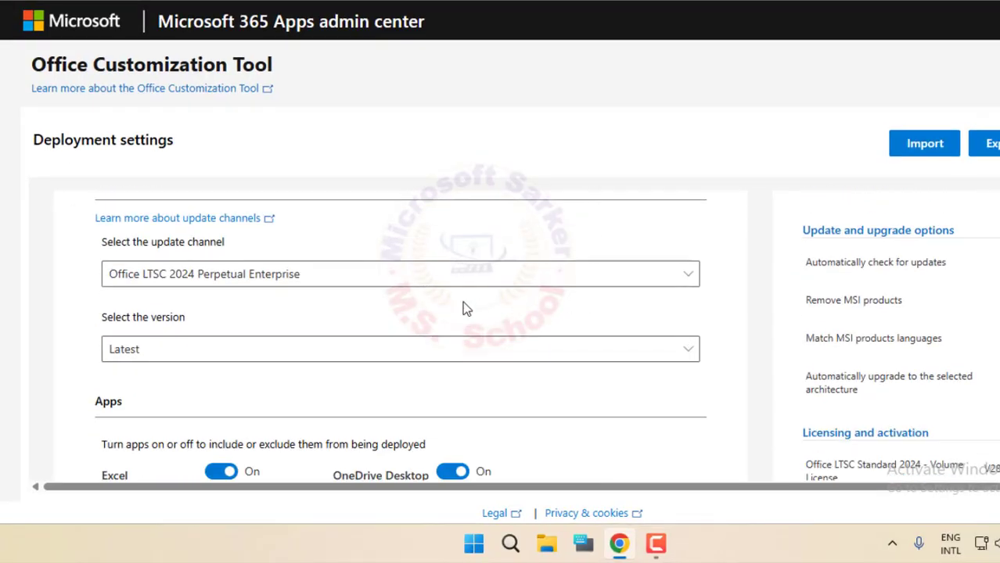
pyautogui.scroll(-1, 463, 309)
pyautogui.scroll(-1, 348, 373)
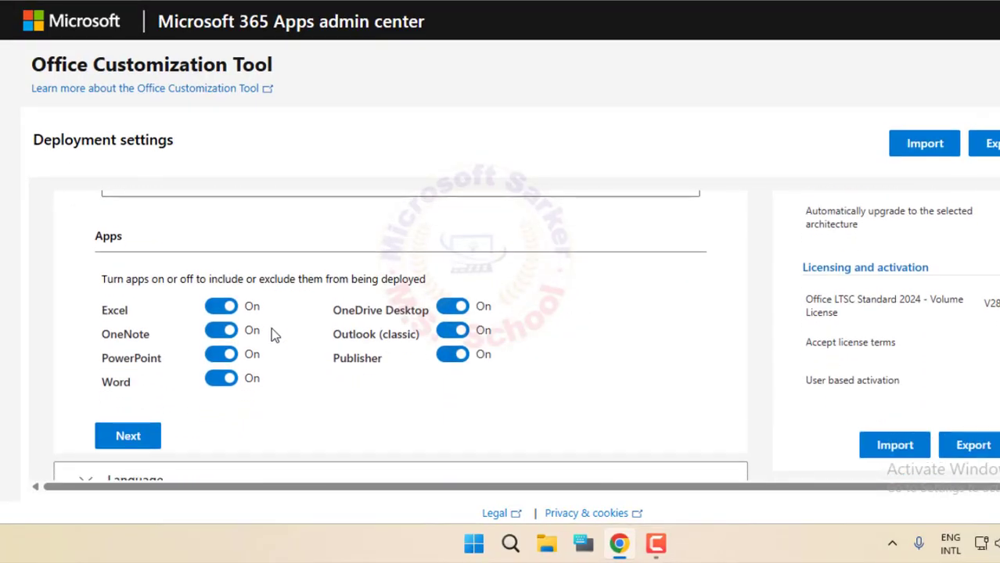
pyautogui.click(225, 331)
pyautogui.click(227, 354)
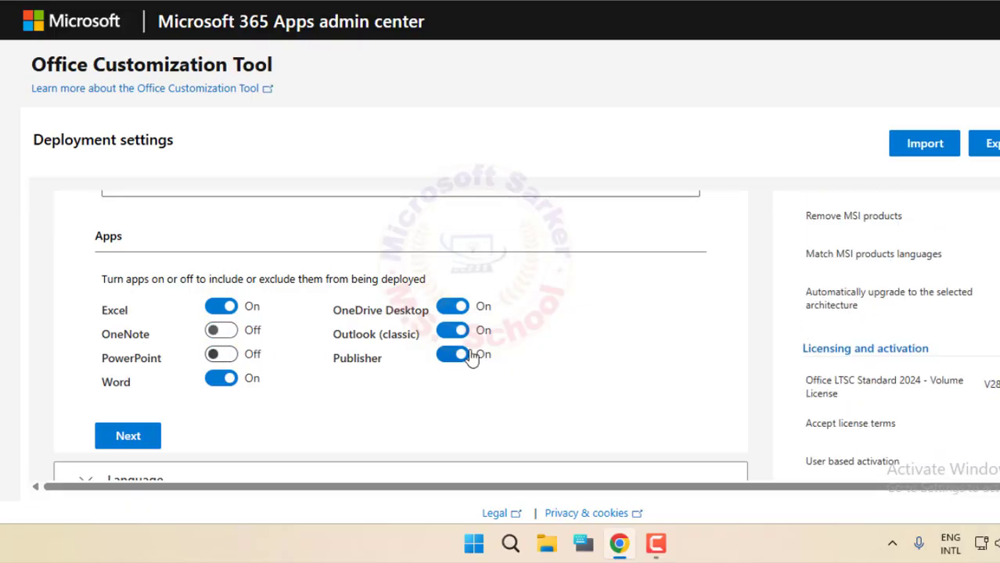
pyautogui.click(453, 307)
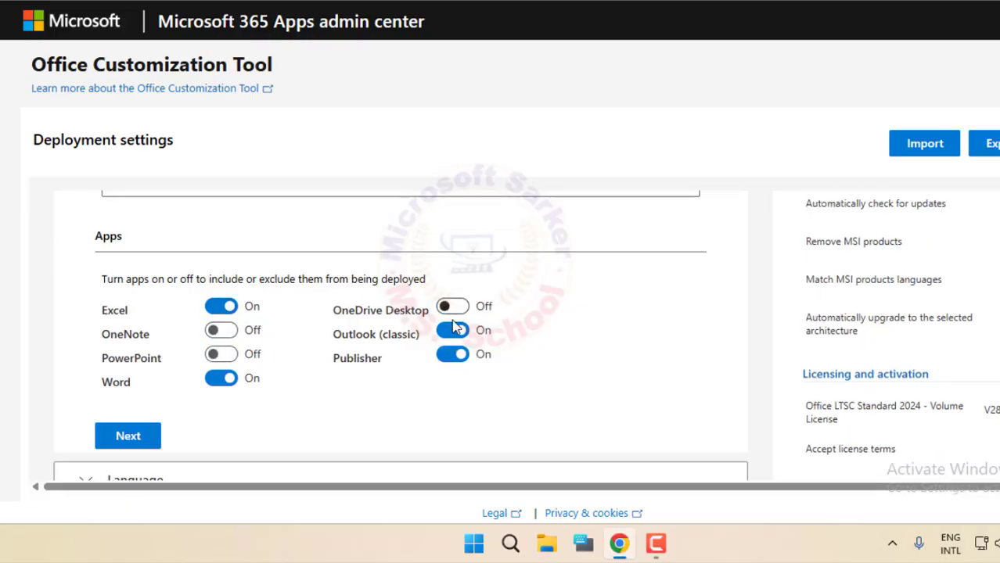
pyautogui.click(454, 330)
pyautogui.click(452, 354)
pyautogui.scroll(2, 283, 395)
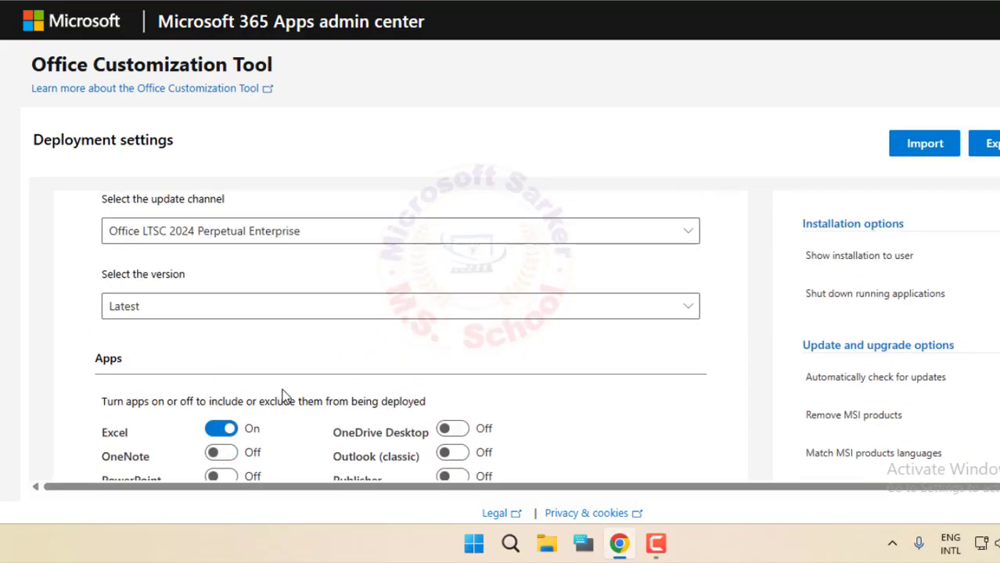
pyautogui.scroll(-3, 283, 396)
pyautogui.click(128, 362)
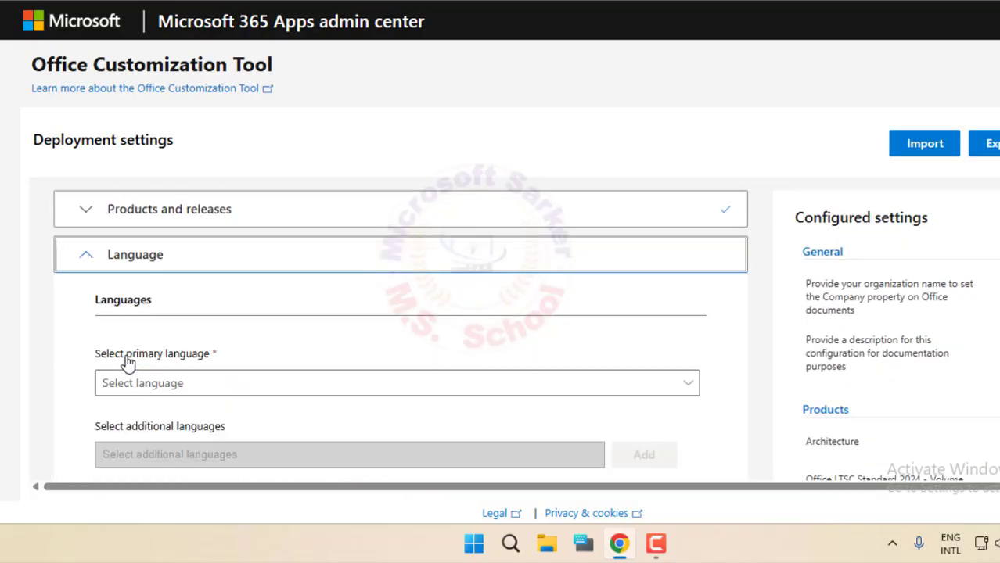
# Set the primary language to English (United States) and proceed to the Installation section.
pyautogui.scroll(-1, 230, 319)
pyautogui.click(241, 309)
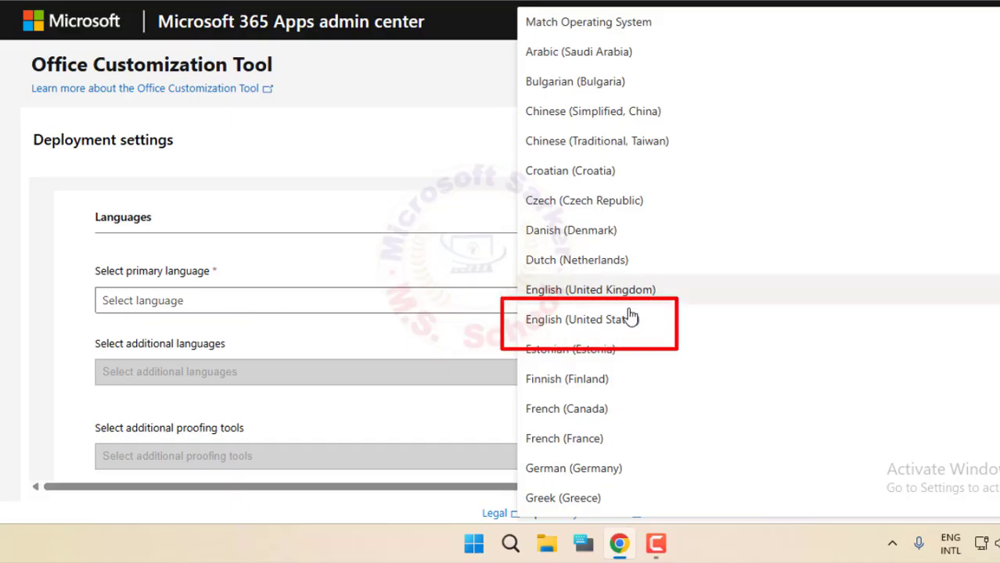
pyautogui.click(618, 326)
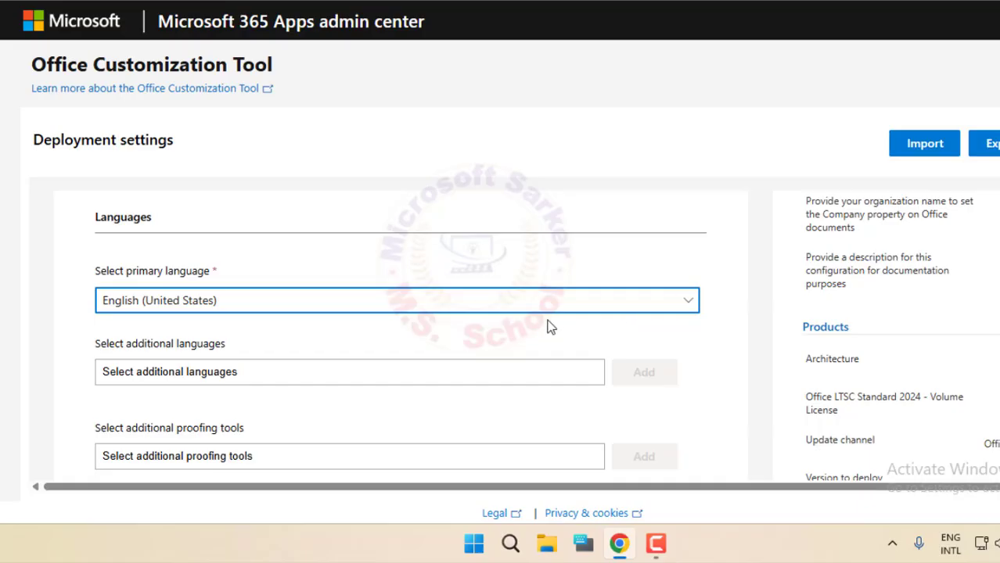
pyautogui.scroll(-2, 550, 327)
pyautogui.scroll(1, 550, 327)
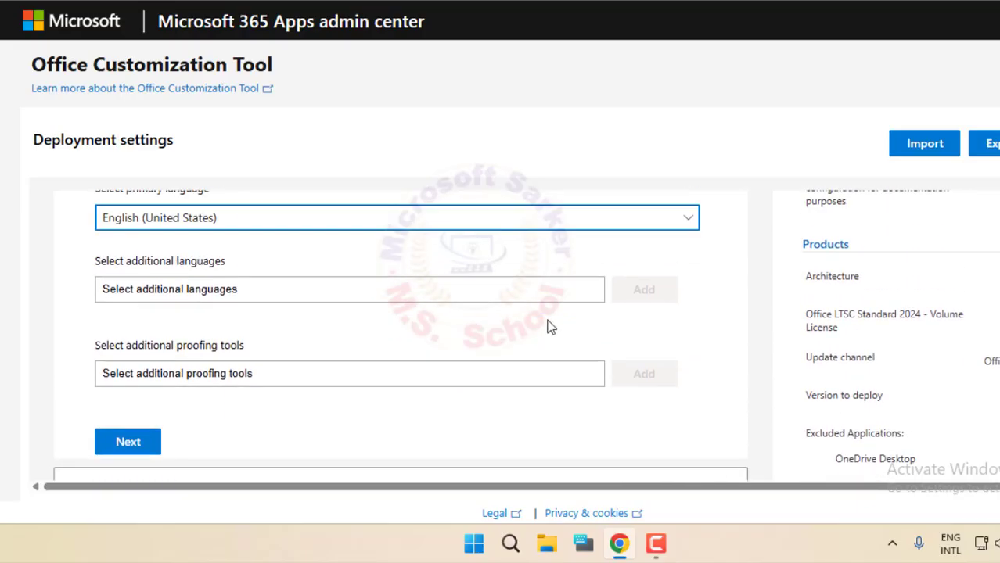
pyautogui.click(127, 445)
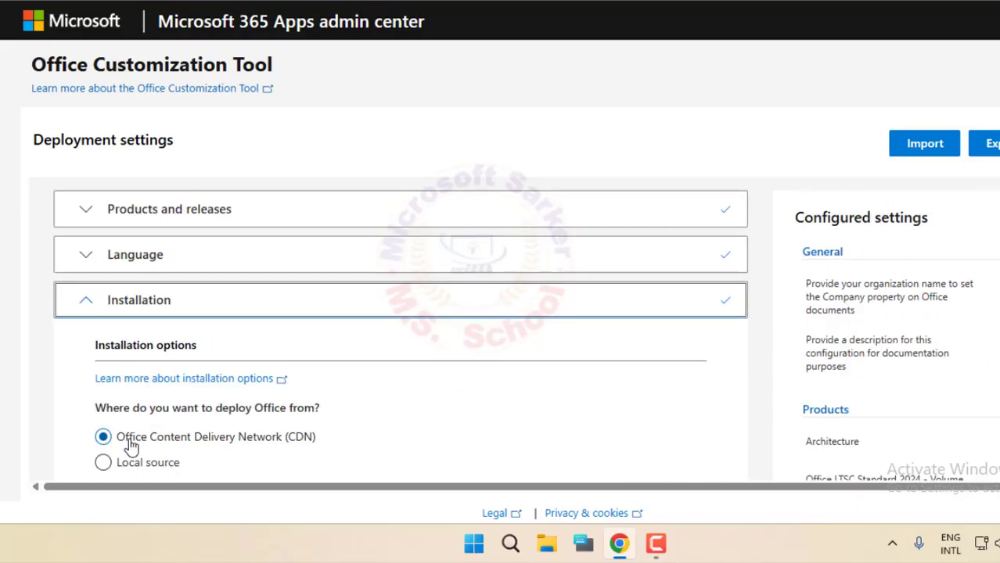
# Accept the default installation options with the Office Content Delivery Network (CDN) as source, and proceed to Update and upgrade.
pyautogui.scroll(-1, 137, 446)
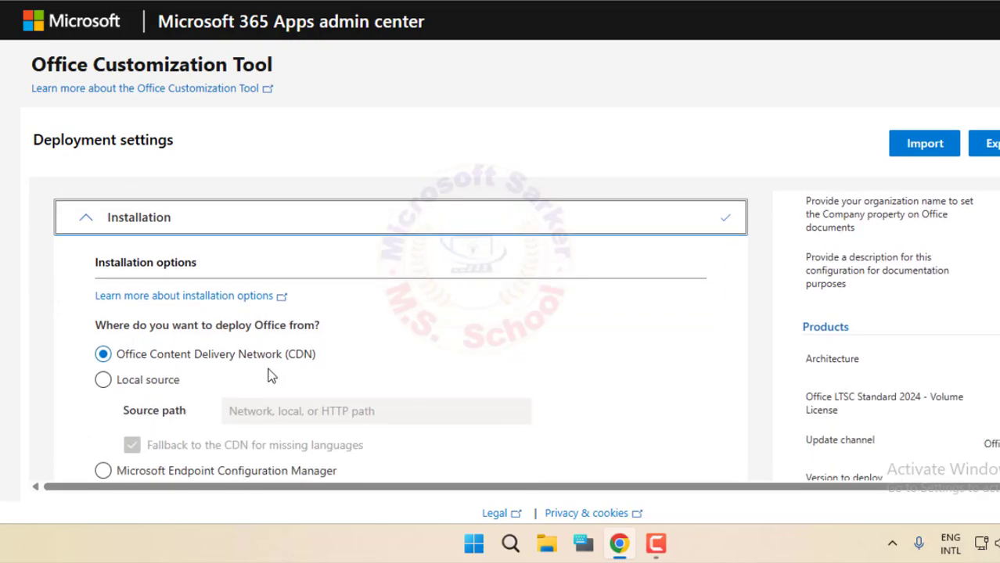
pyautogui.scroll(-1, 359, 372)
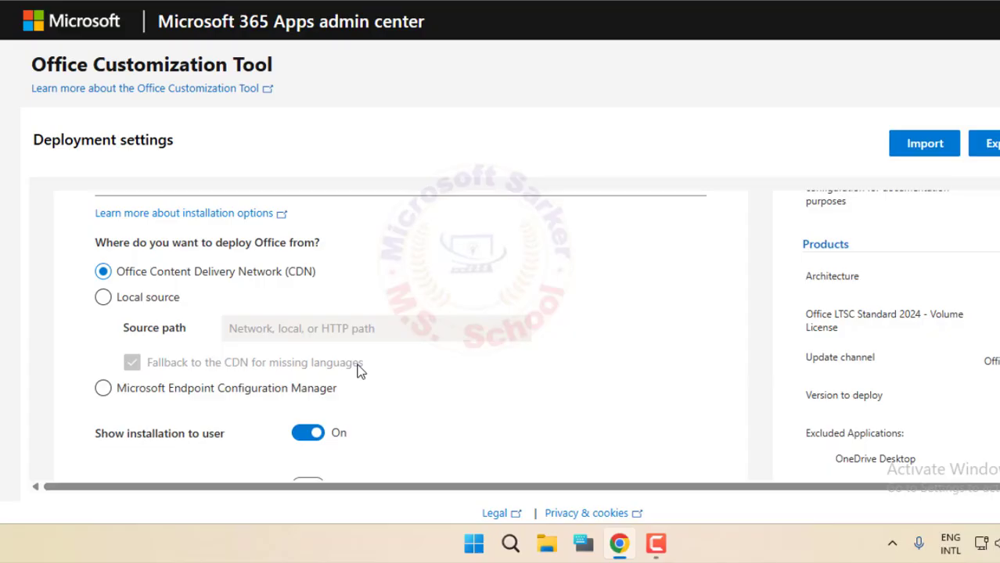
pyautogui.scroll(-3, 360, 372)
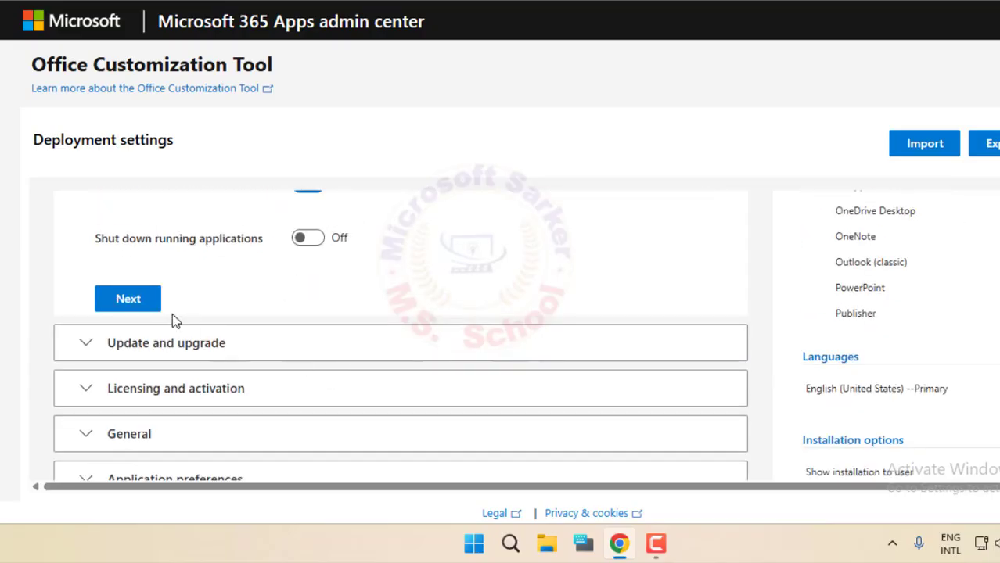
pyautogui.click(147, 305)
# Accept the default update and upgrade options and proceed to the Licensing and activation section.
pyautogui.scroll(-3, 304, 313)
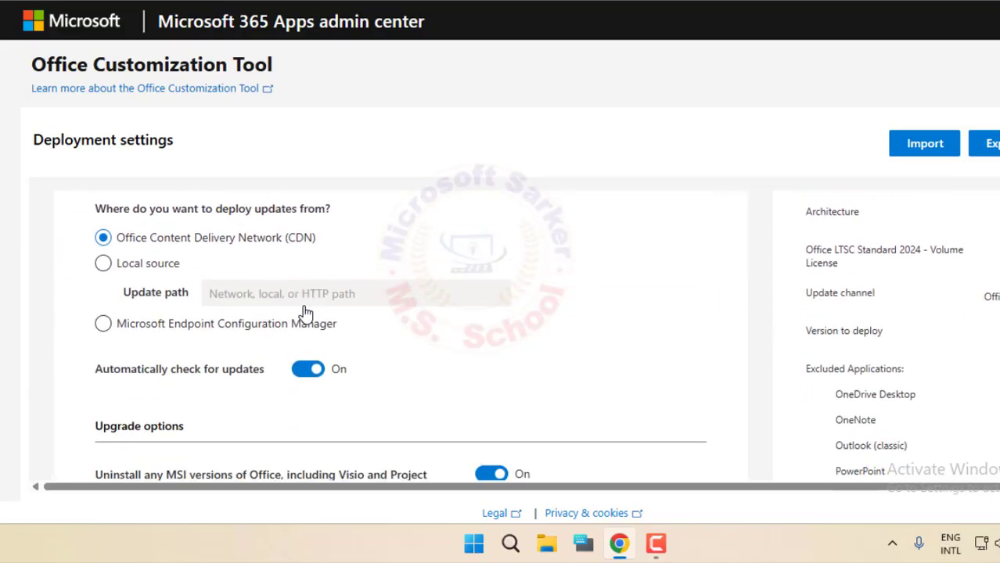
pyautogui.scroll(-5, 303, 313)
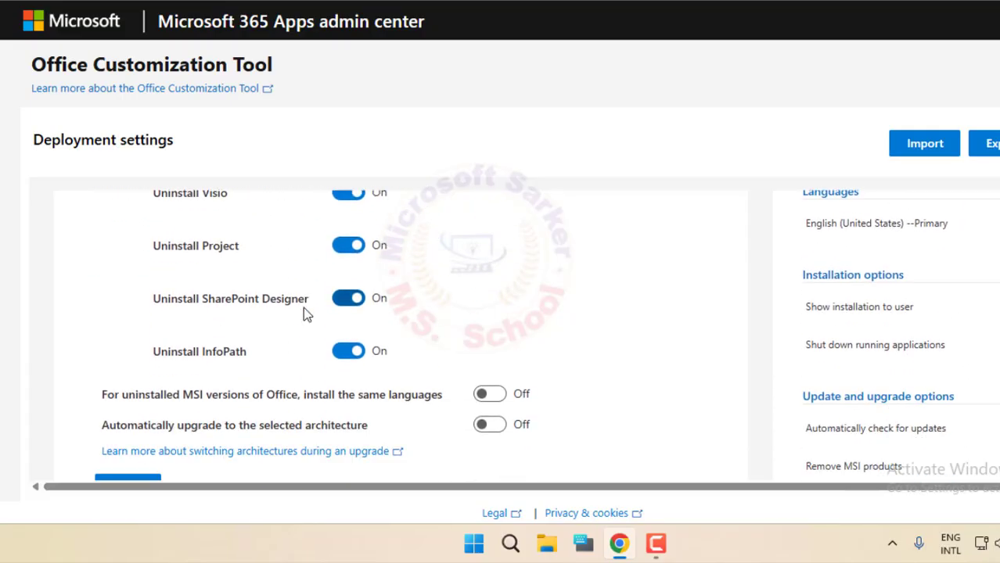
pyautogui.click(112, 329)
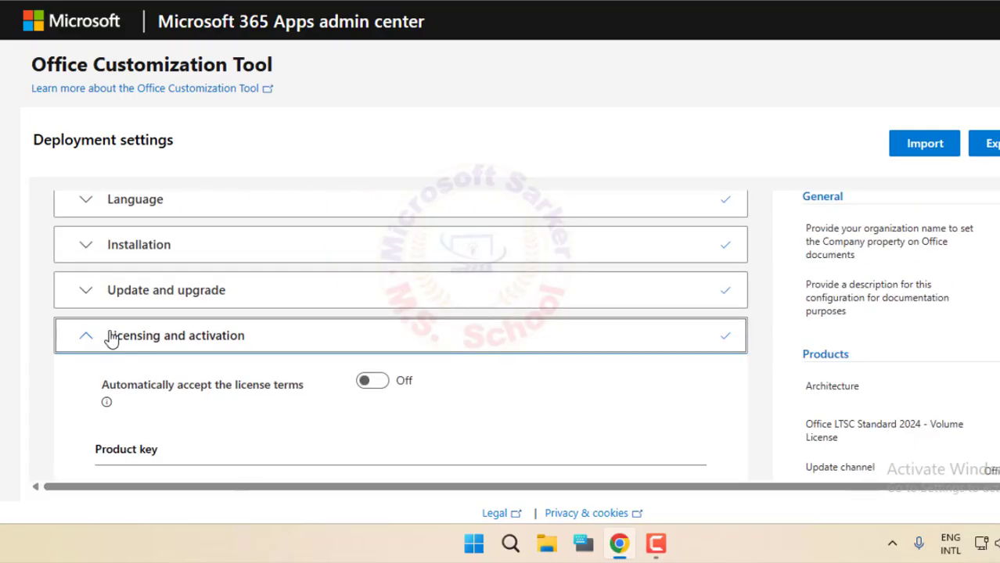
# Keep the default licensing options with the KMS product key and proceed to the General section.
pyautogui.scroll(-2, 123, 337)
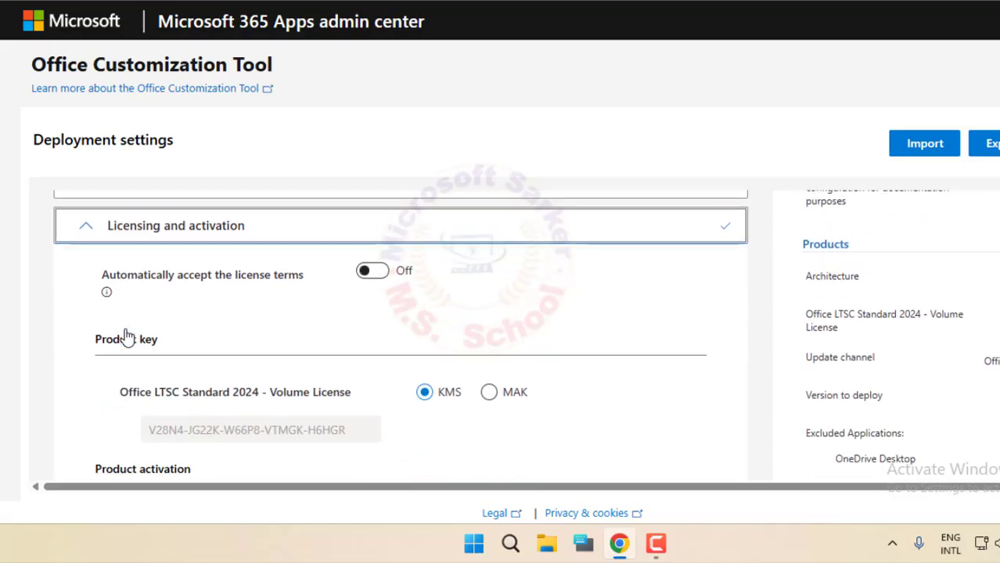
pyautogui.scroll(-3, 125, 336)
pyautogui.scroll(1, 133, 325)
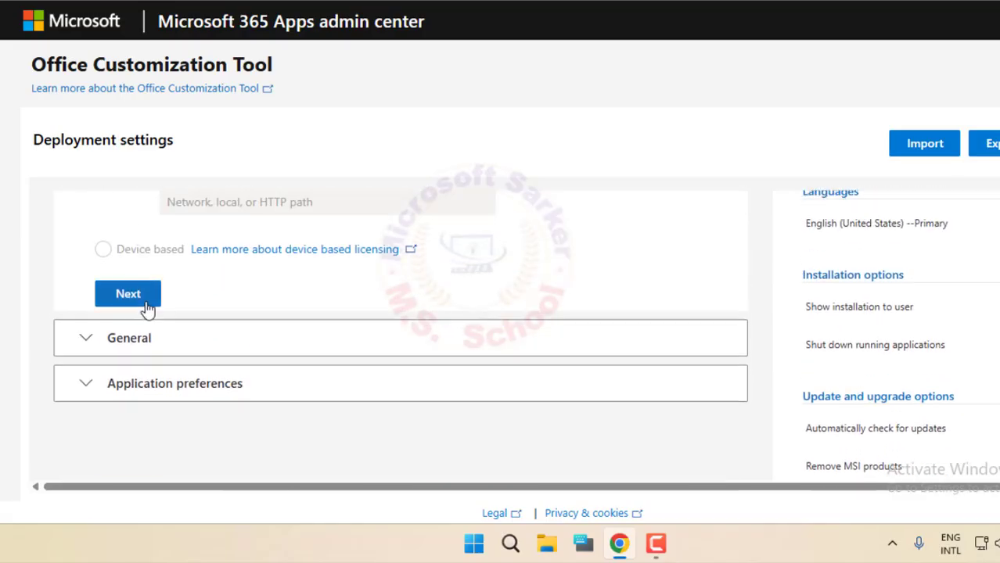
pyautogui.click(146, 302)
# Leave the General settings and application preferences at their defaults and finish the deployment configuration.
pyautogui.scroll(-3, 151, 310)
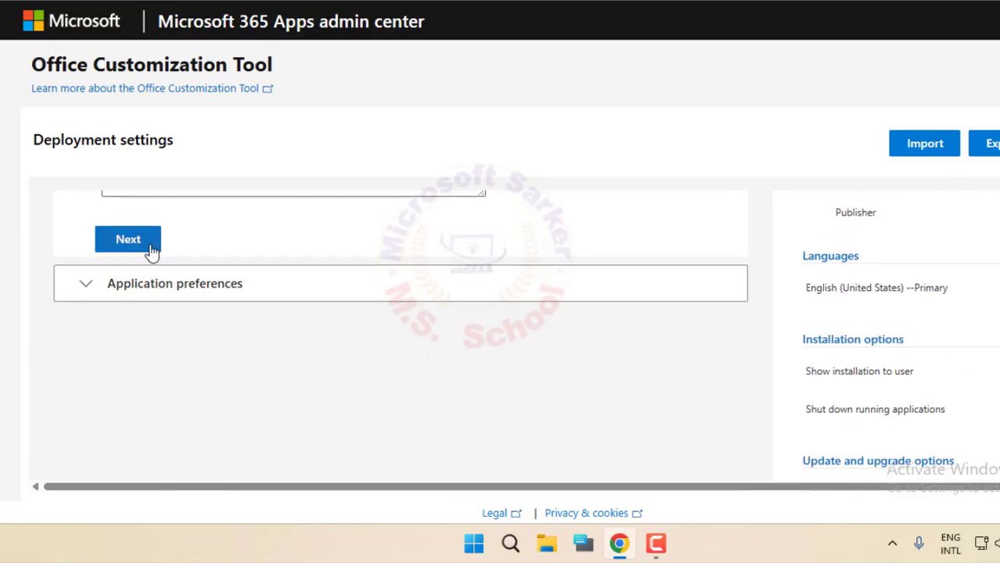
pyautogui.click(150, 248)
pyautogui.scroll(-2, 224, 264)
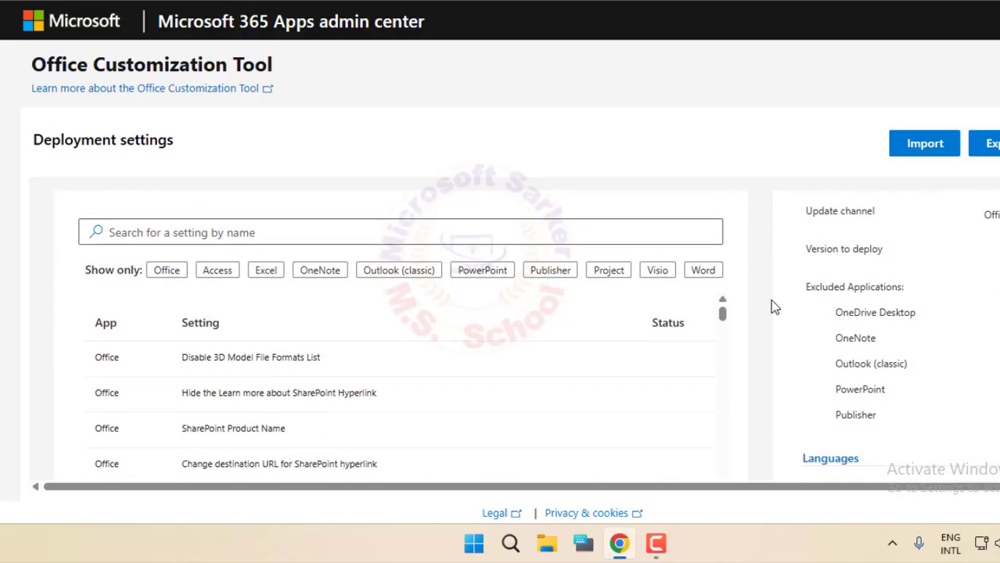
pyautogui.scroll(-10, 770, 308)
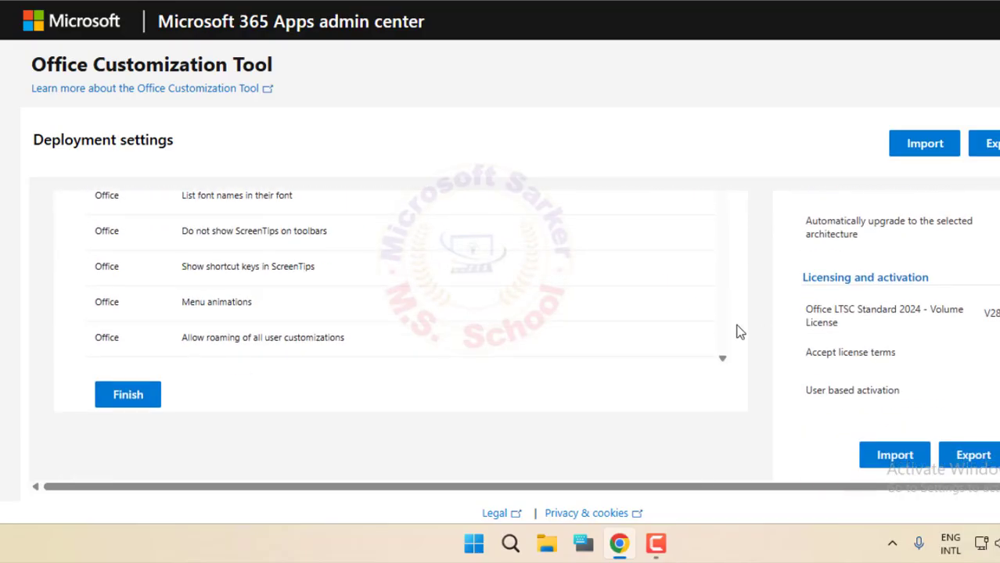
pyautogui.click(129, 399)
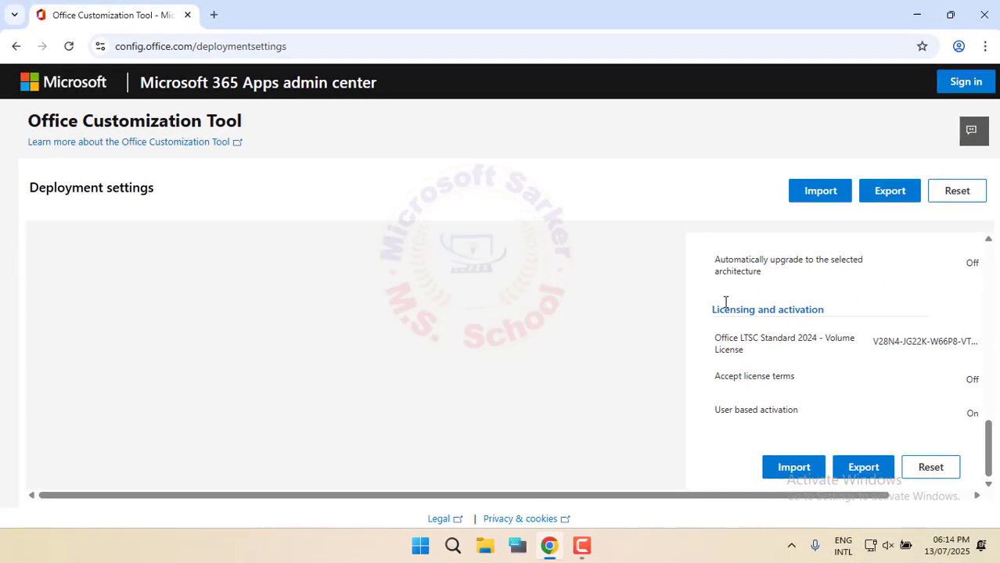
# Export the configuration to XML as Configuration, keeping the current default file format settings and accepting the license agreement.
pyautogui.scroll(5, 731, 309)
pyautogui.scroll(5, 837, 279)
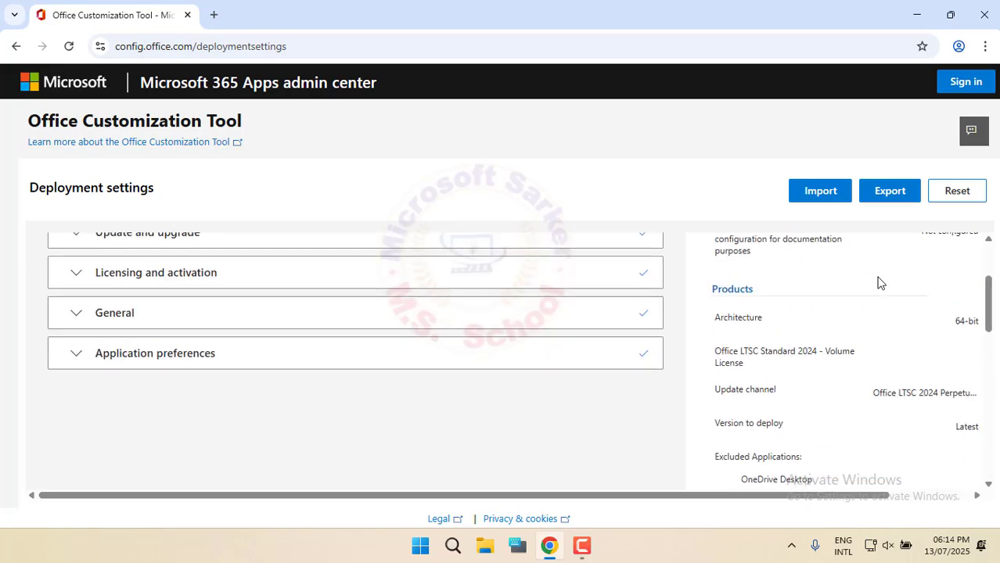
pyautogui.click(893, 196)
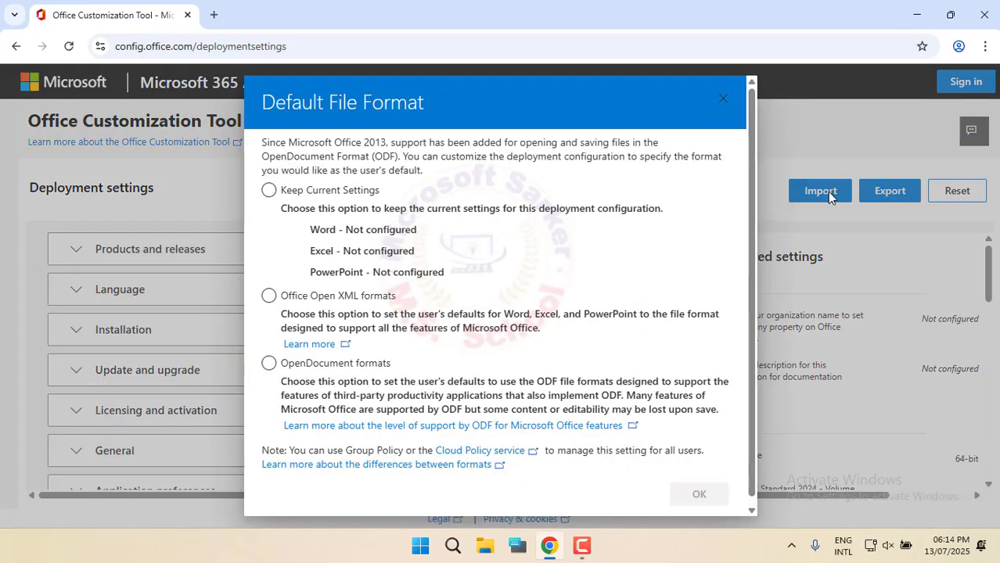
pyautogui.click(270, 191)
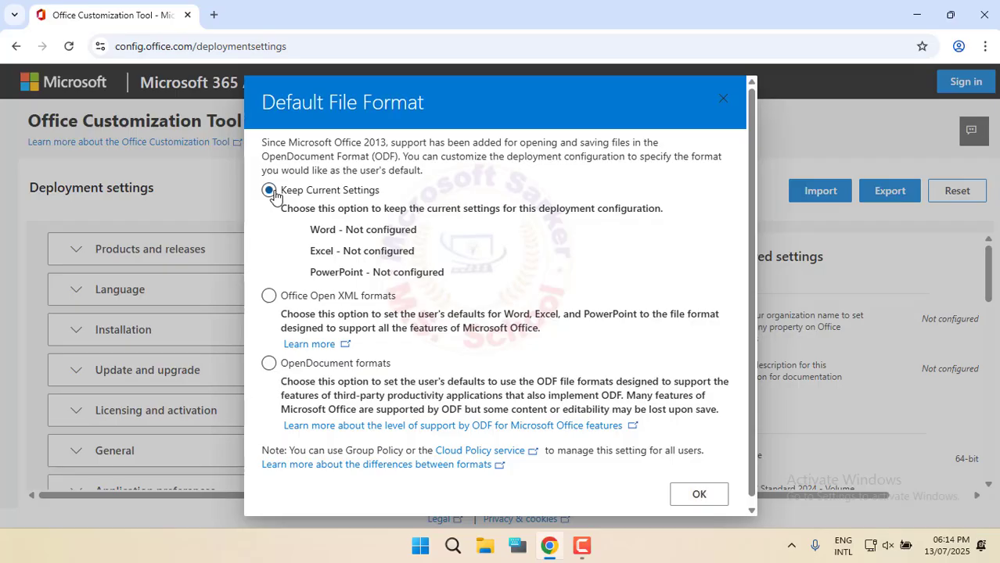
pyautogui.click(701, 496)
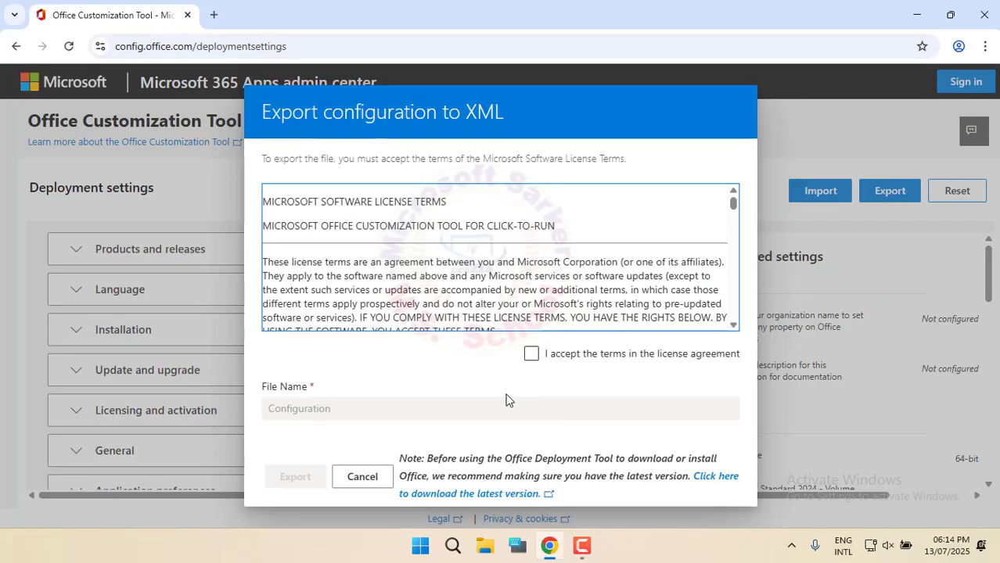
pyautogui.click(537, 356)
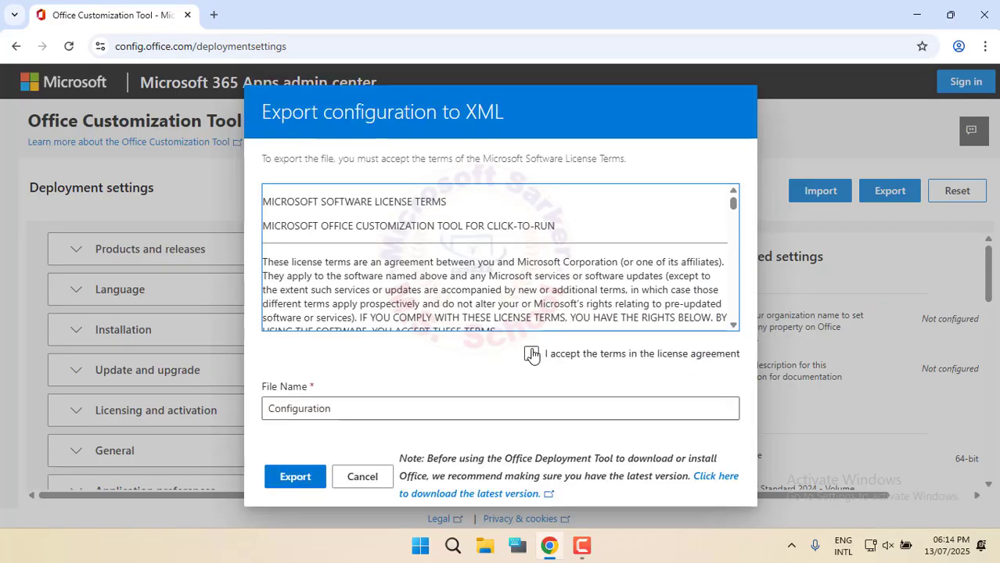
pyautogui.click(296, 478)
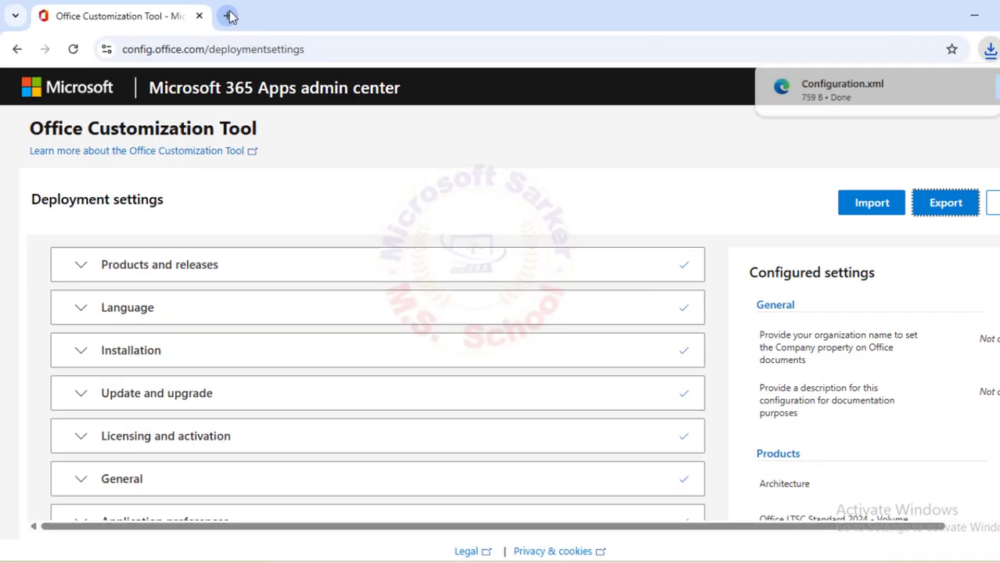
# Search the web for "office deployment tool" in a new browser tab.
pyautogui.click(216, 14)
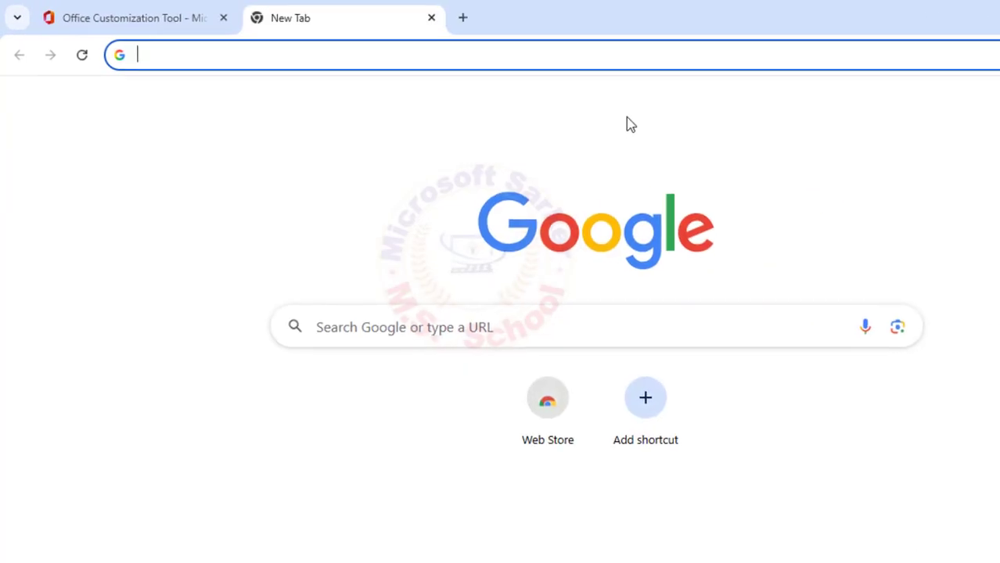
pyautogui.write('o')
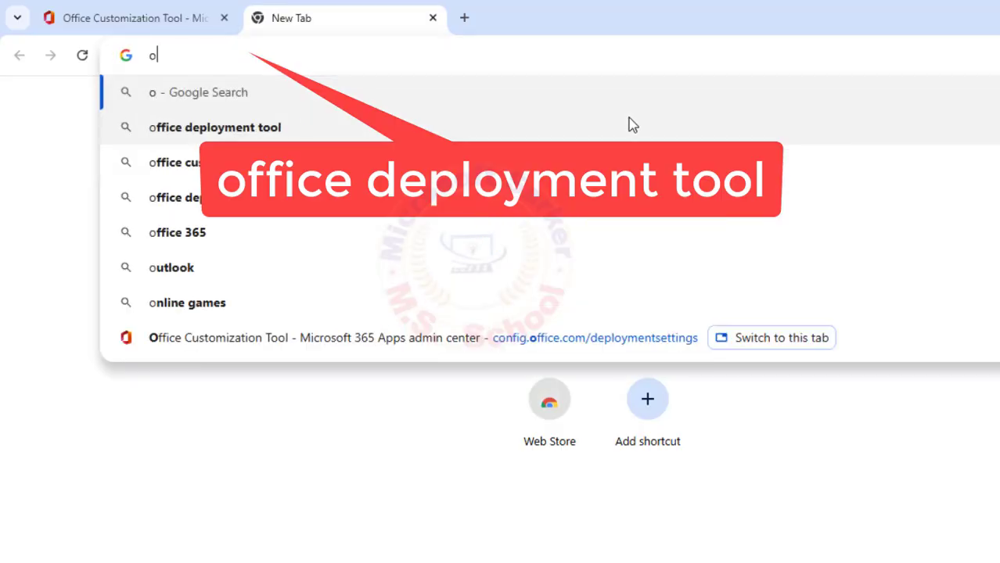
pyautogui.write('ff')
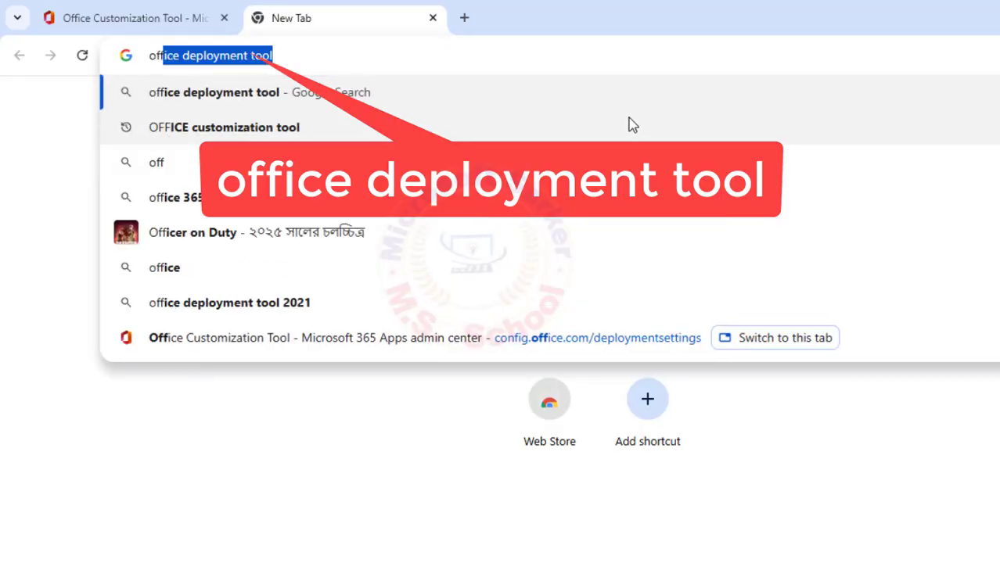
pyautogui.press('Down')
pyautogui.press('Up')
pyautogui.press('End')
pyautogui.press('Return')
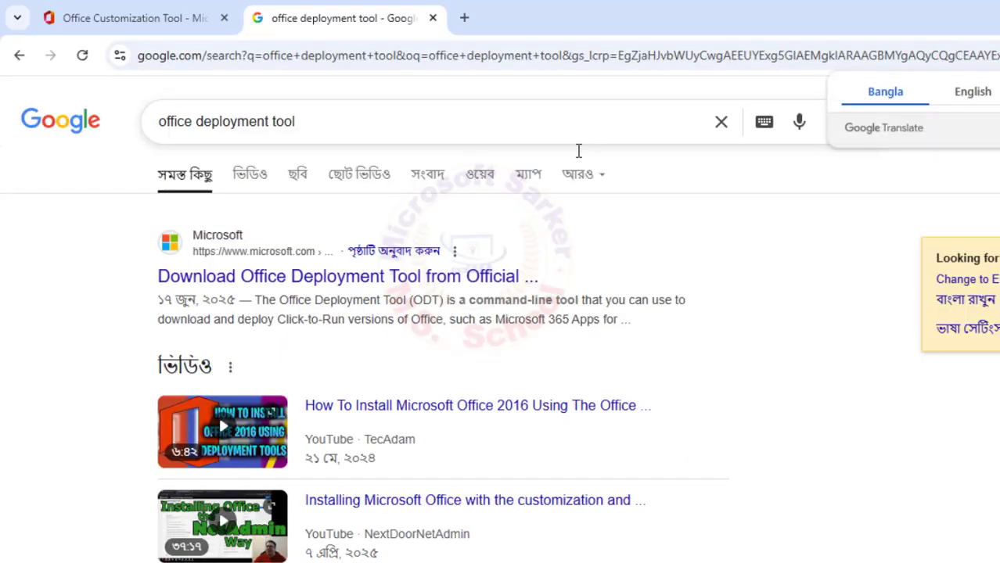
# Open Microsoft's official Office Deployment Tool page and download the English version.
pyautogui.click(465, 276)
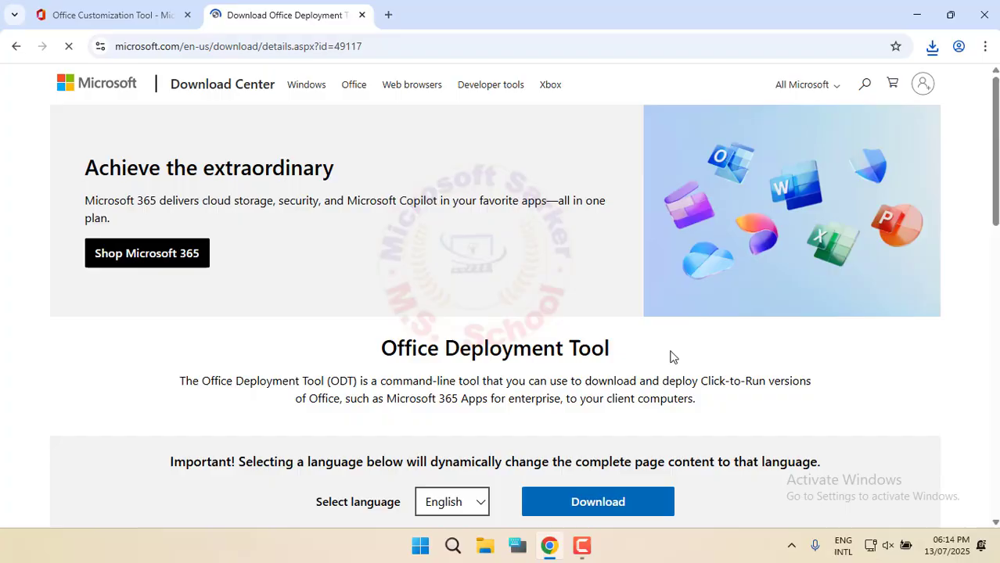
pyautogui.scroll(-3, 670, 357)
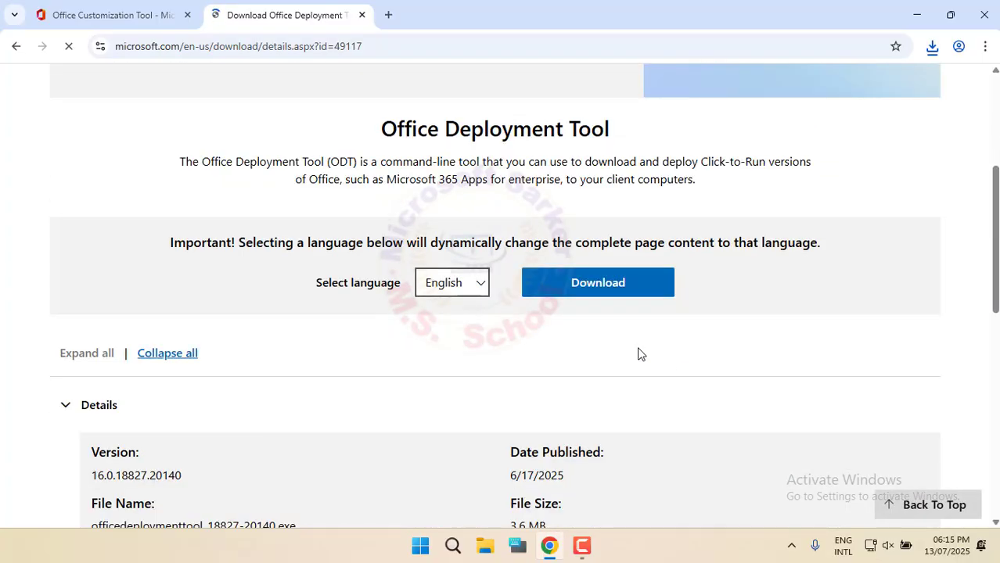
pyautogui.scroll(-1, 639, 283)
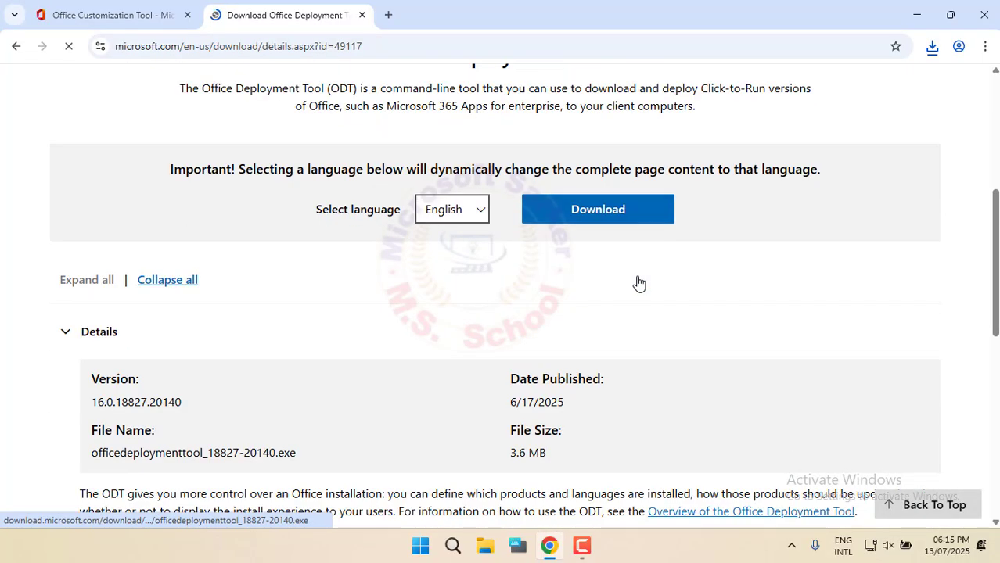
pyautogui.scroll(1, 639, 283)
pyautogui.click(616, 284)
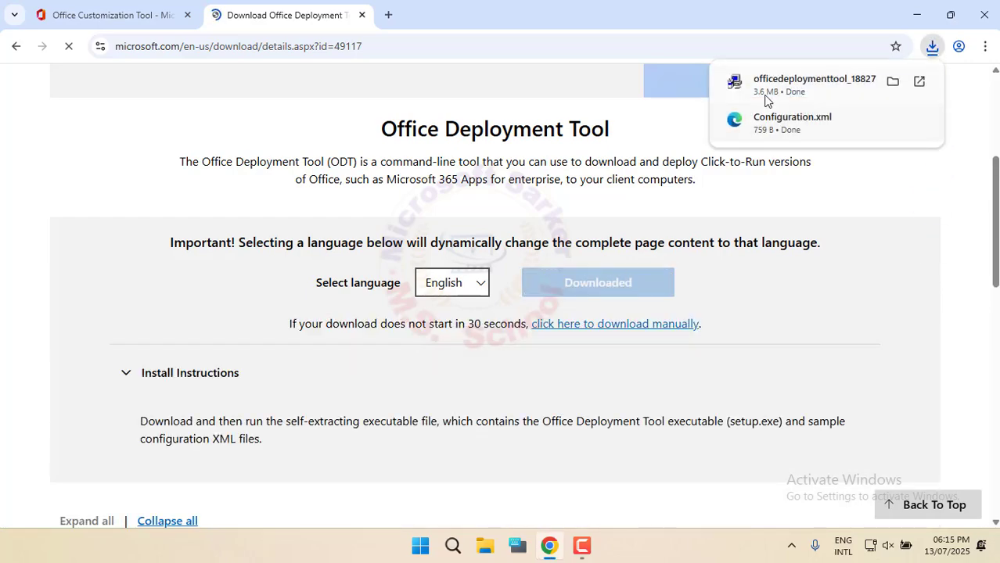
# Show the downloaded deployment tool in its folder and copy it together with Configuration.xml.
pyautogui.click(893, 81)
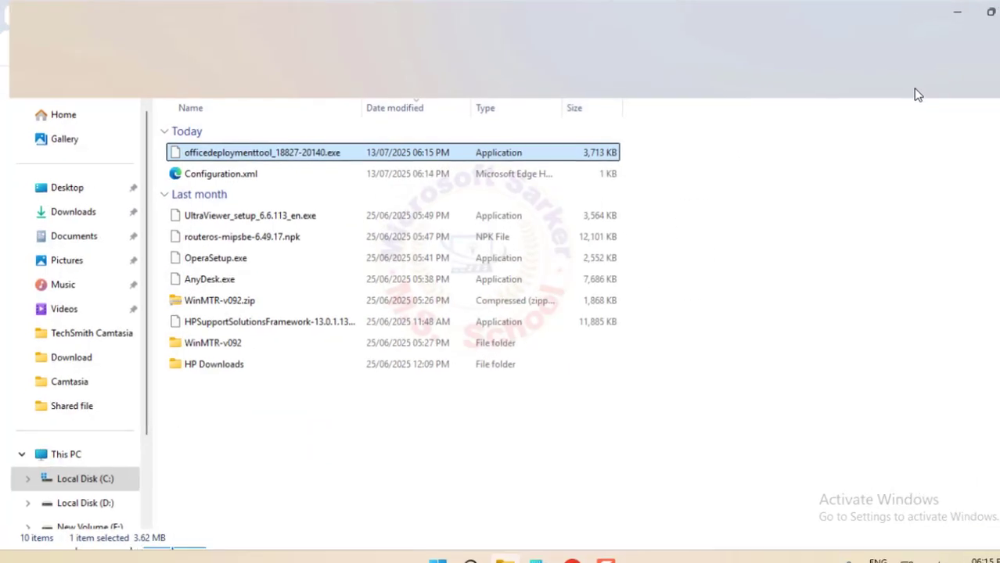
pyautogui.moveTo(781, 181); pyautogui.dragTo(705, 212)
pyautogui.rightClick(704, 211)
pyautogui.click(778, 235)
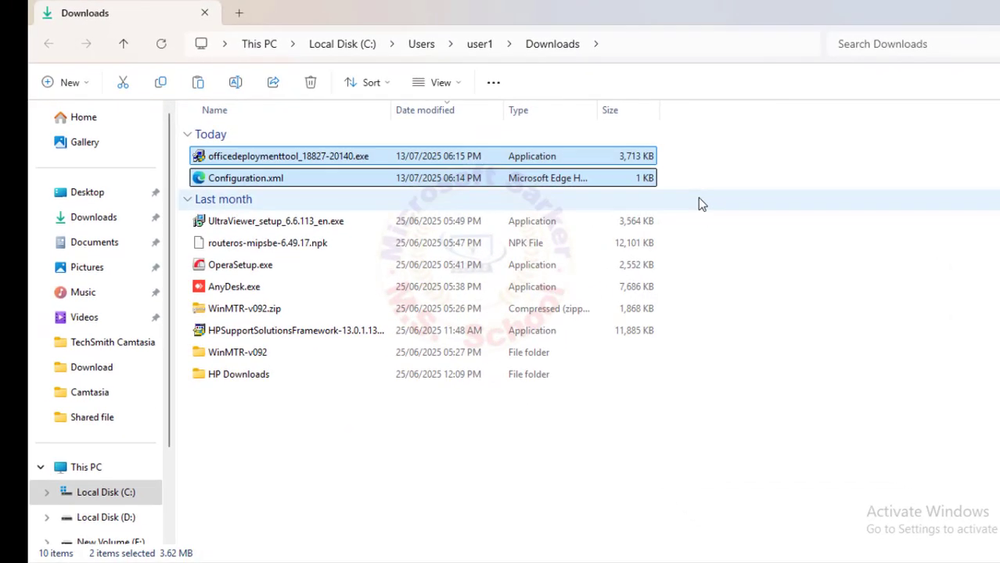
# Create a folder named "office 2024" on Local Disk (C:).
pyautogui.click(79, 469)
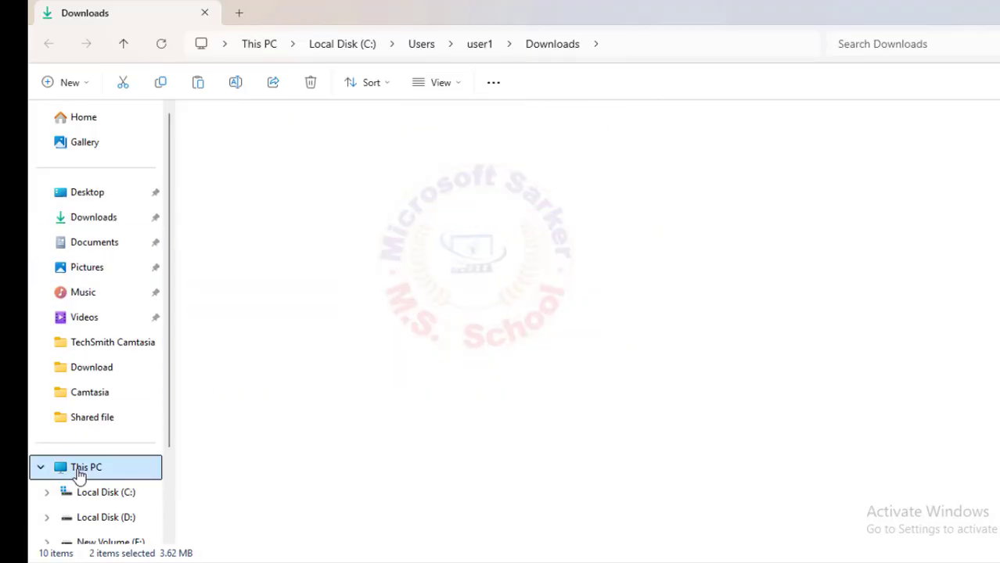
pyautogui.doubleClick(291, 158)
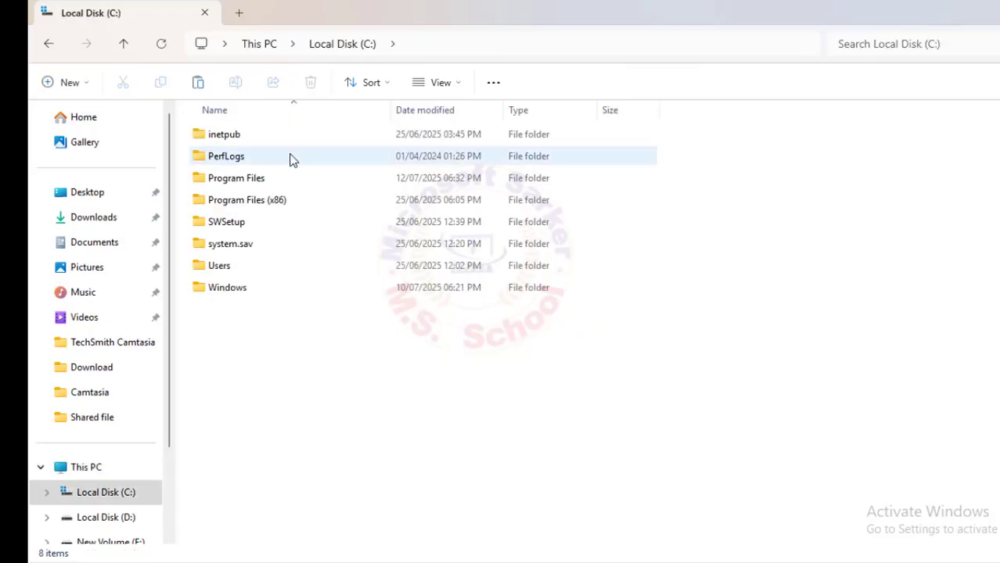
pyautogui.rightClick(262, 349)
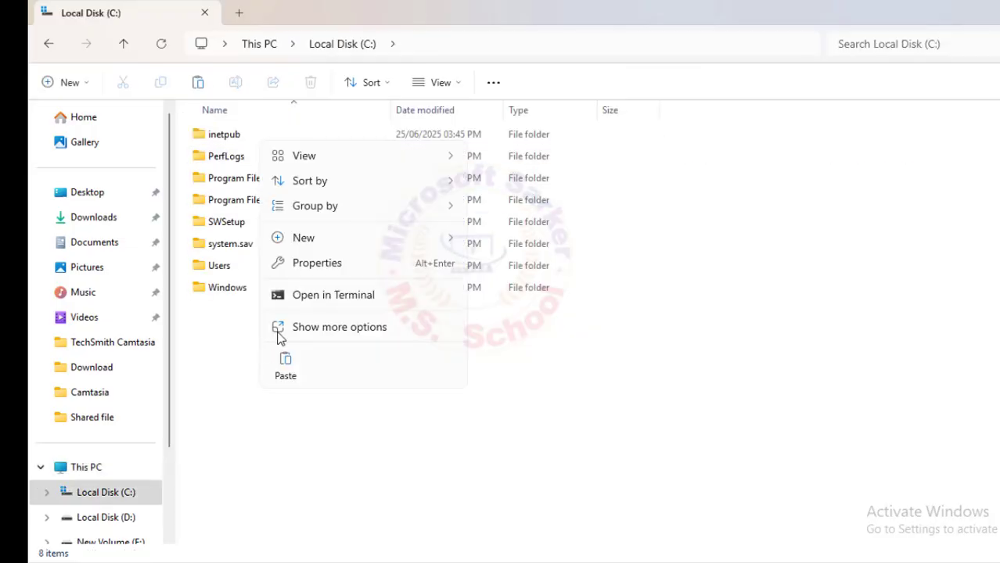
pyautogui.moveTo(311, 240)
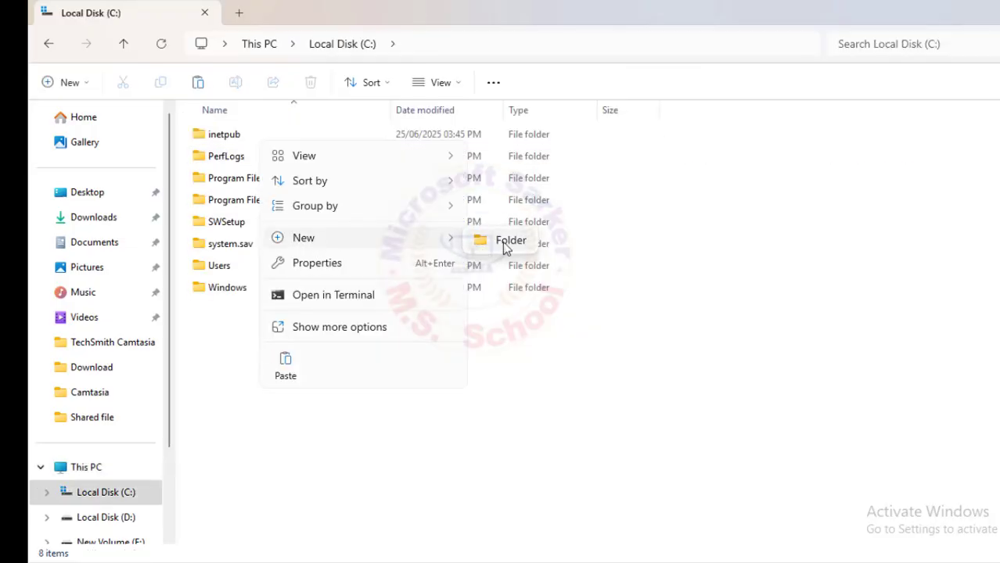
pyautogui.click(502, 242)
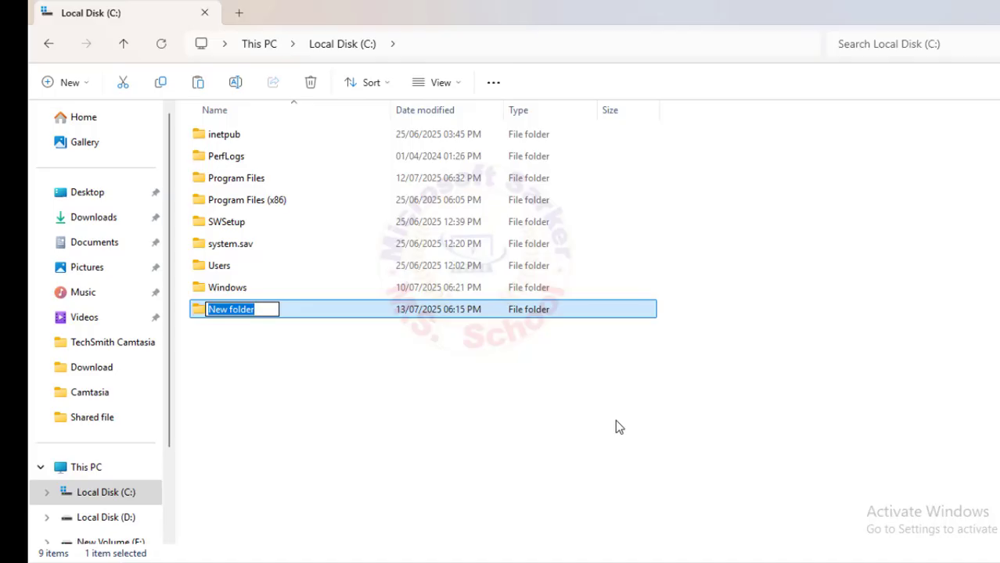
pyautogui.write('office')
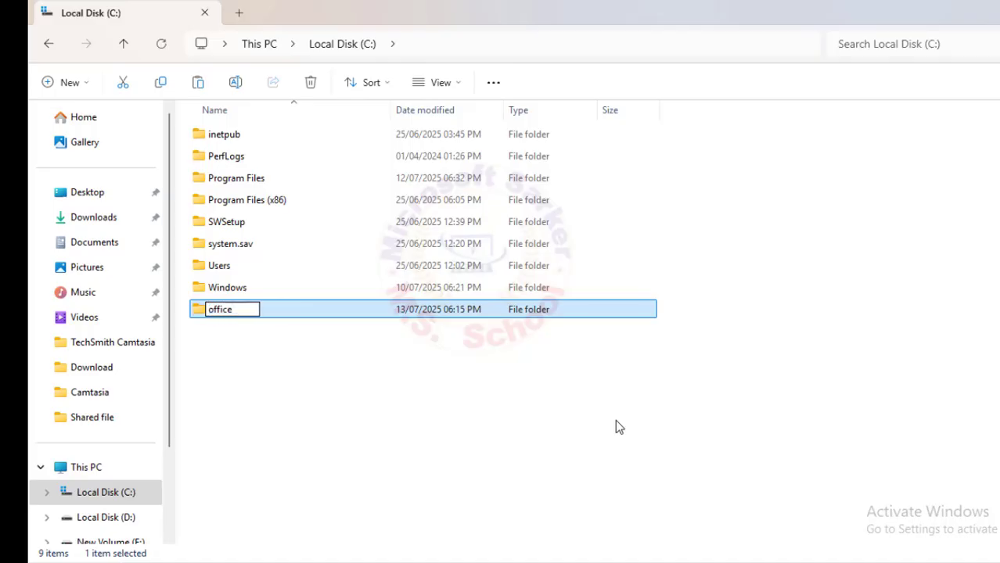
pyautogui.write(' 2024')
pyautogui.press('Return')
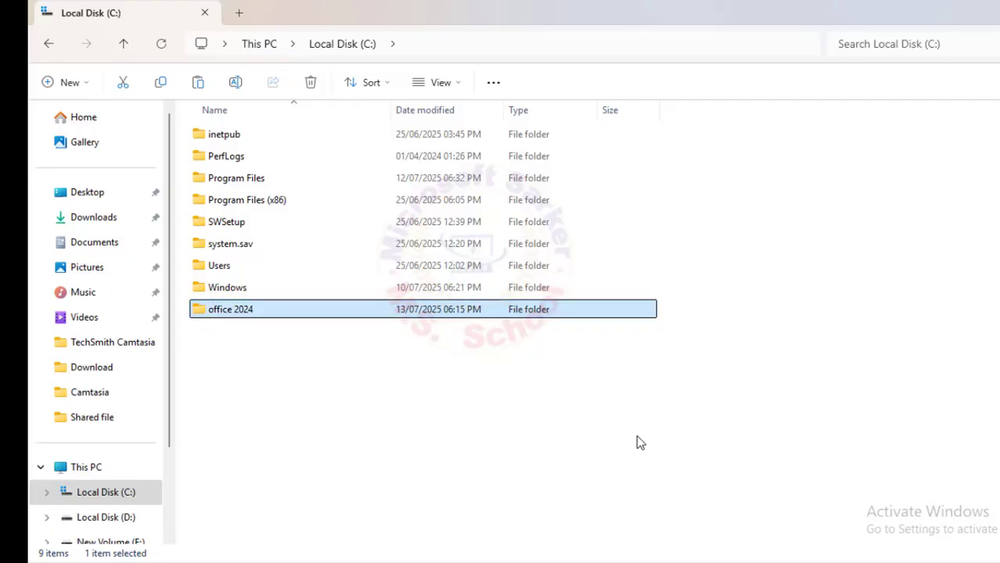
# Paste the copied deployment tool and Configuration.xml into the office 2024 folder.
pyautogui.press('Return')
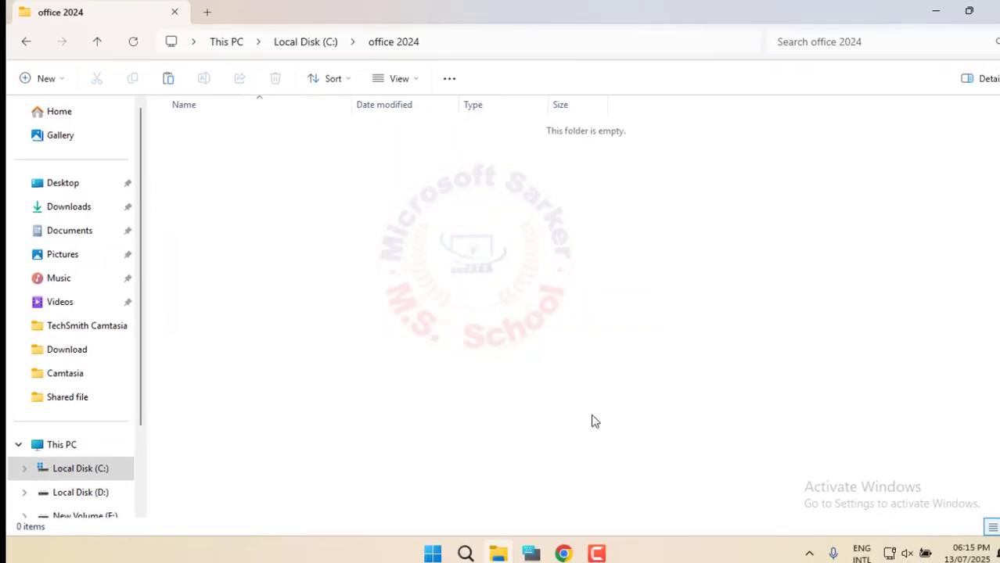
pyautogui.hotkey('ctrl', 'v')
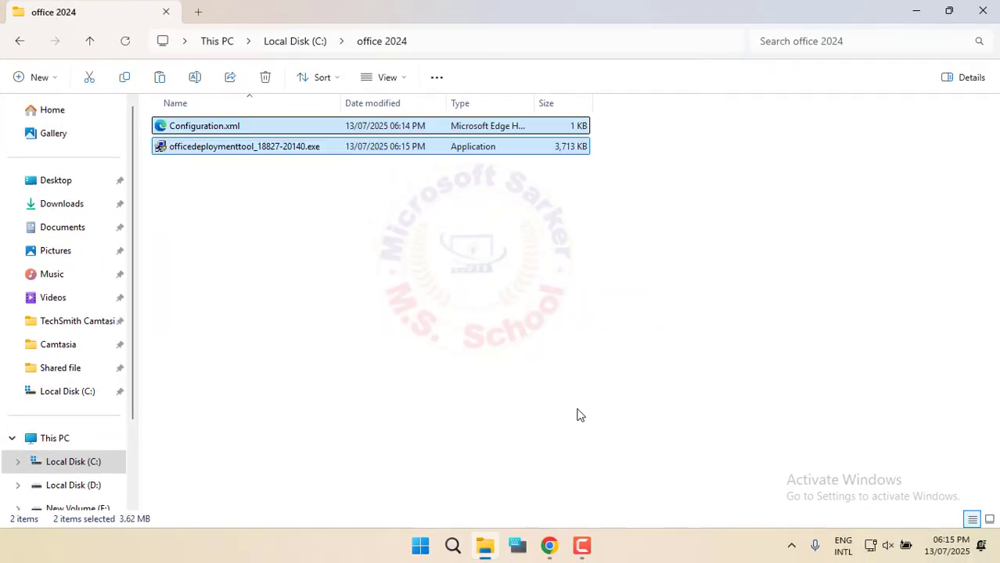
pyautogui.click(393, 347)
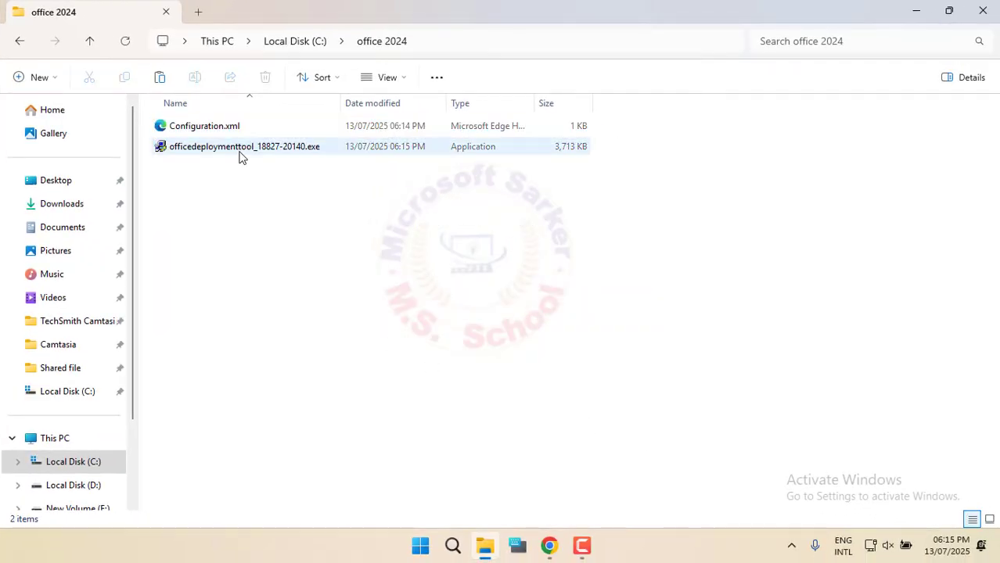
# Run officedeploymenttool_18827-20140.exe as administrator, accept the Microsoft Software License Terms and continue.
pyautogui.rightClick(240, 157)
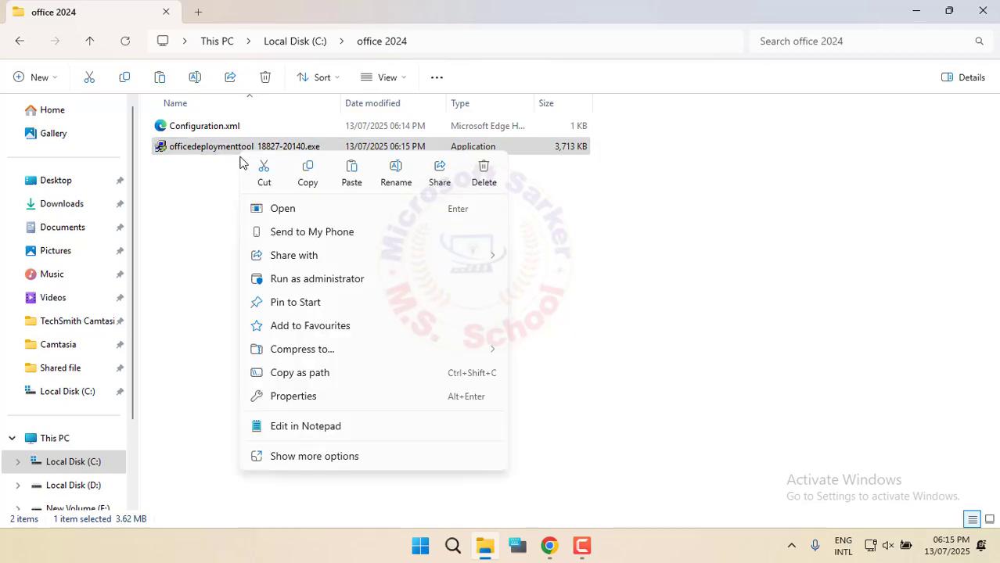
pyautogui.click(362, 279)
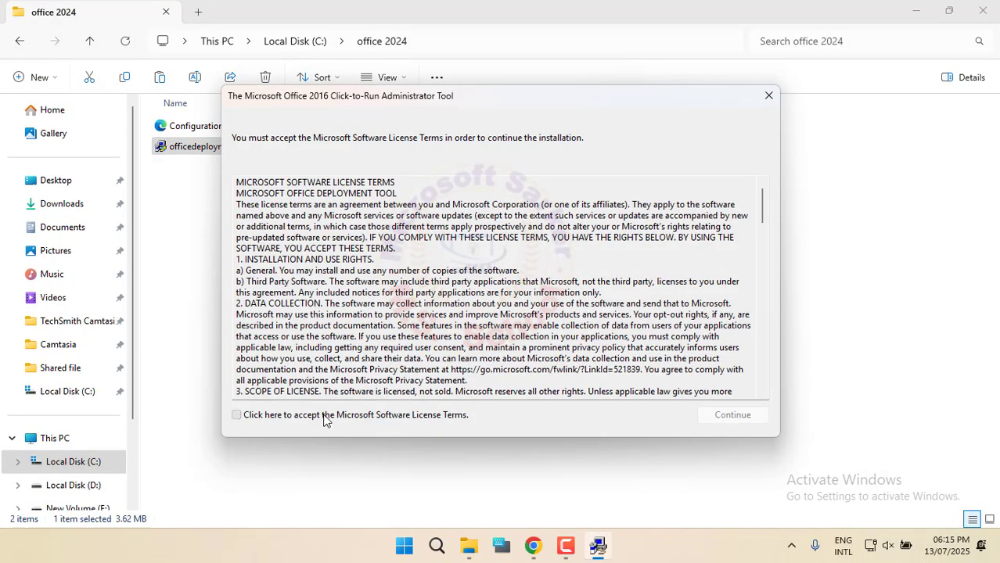
pyautogui.click(326, 417)
pyautogui.click(709, 414)
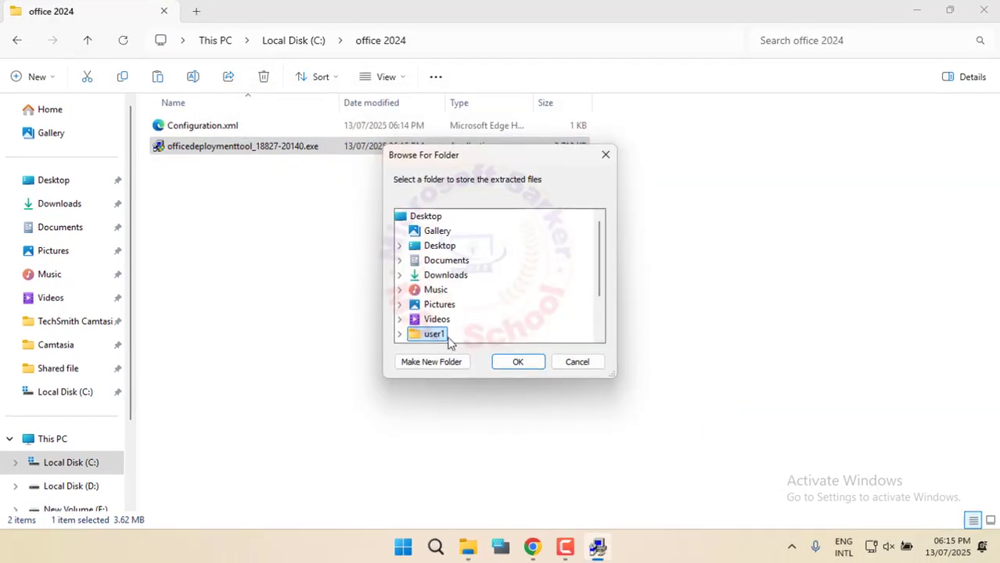
# Extract the deployment tool files into the office 2024 folder on Local Disk (C:) and dismiss the completion message.
pyautogui.scroll(-2, 439, 332)
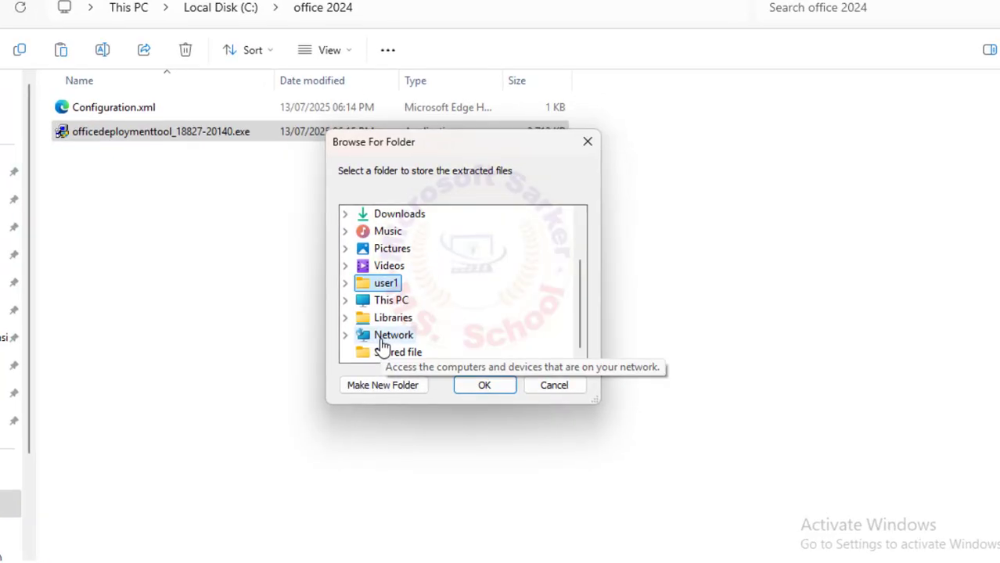
pyautogui.click(345, 300)
pyautogui.click(364, 301)
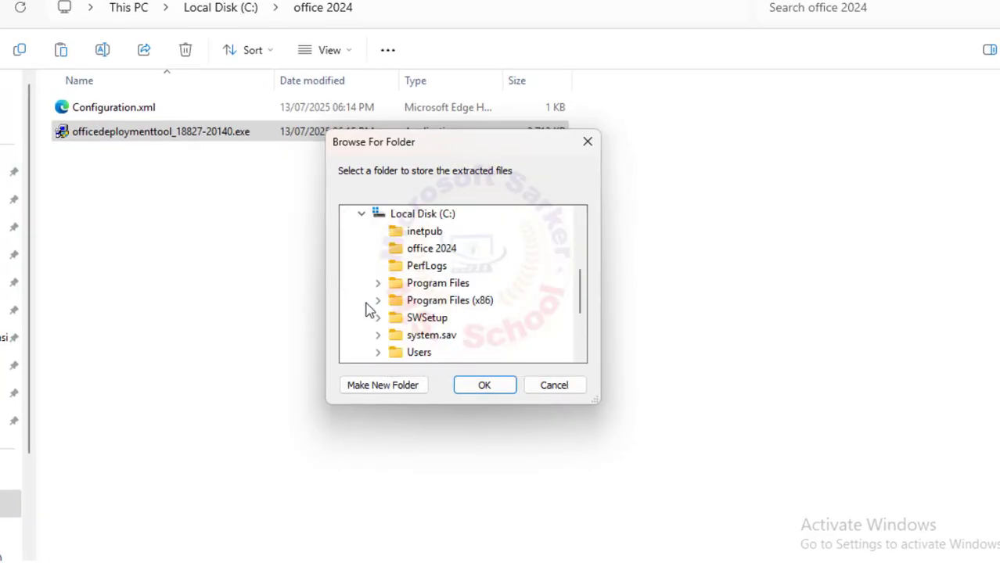
pyautogui.click(431, 248)
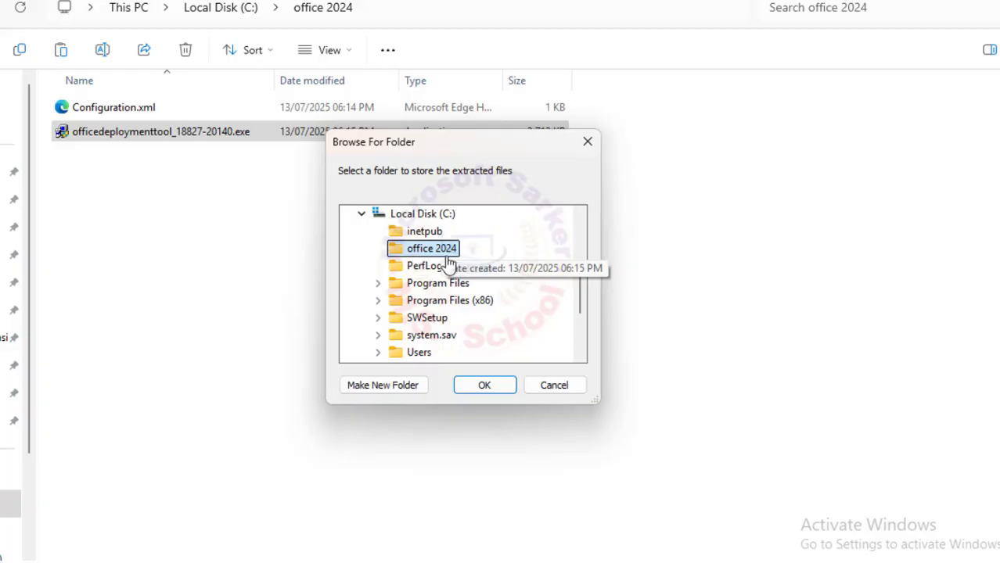
pyautogui.click(487, 387)
pyautogui.click(570, 337)
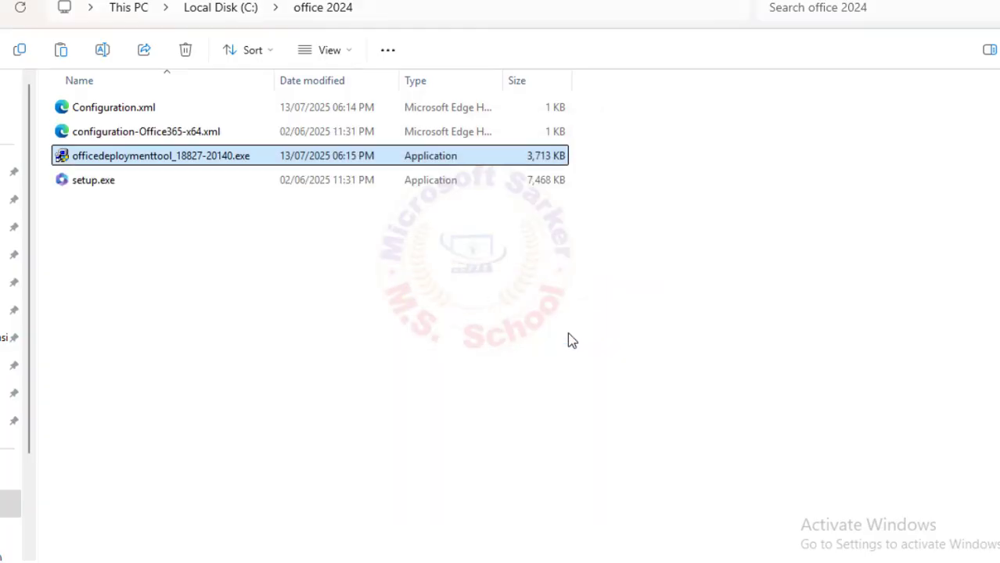
# Delete configuration-Office365-x64.xml and officedeploymenttool_18827-20140.exe from the office 2024 folder.
pyautogui.moveTo(612, 128); pyautogui.dragTo(466, 160)
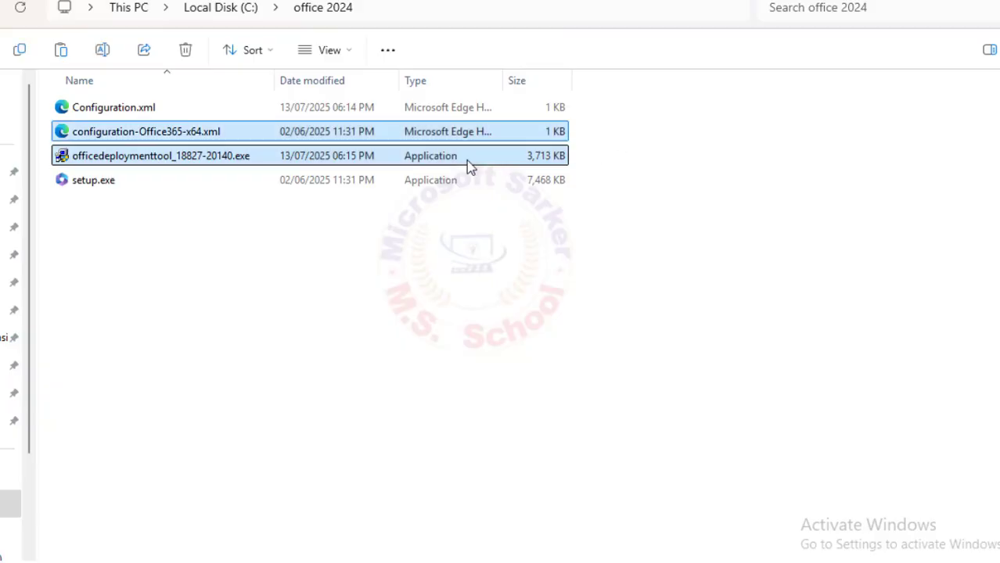
pyautogui.click(186, 51)
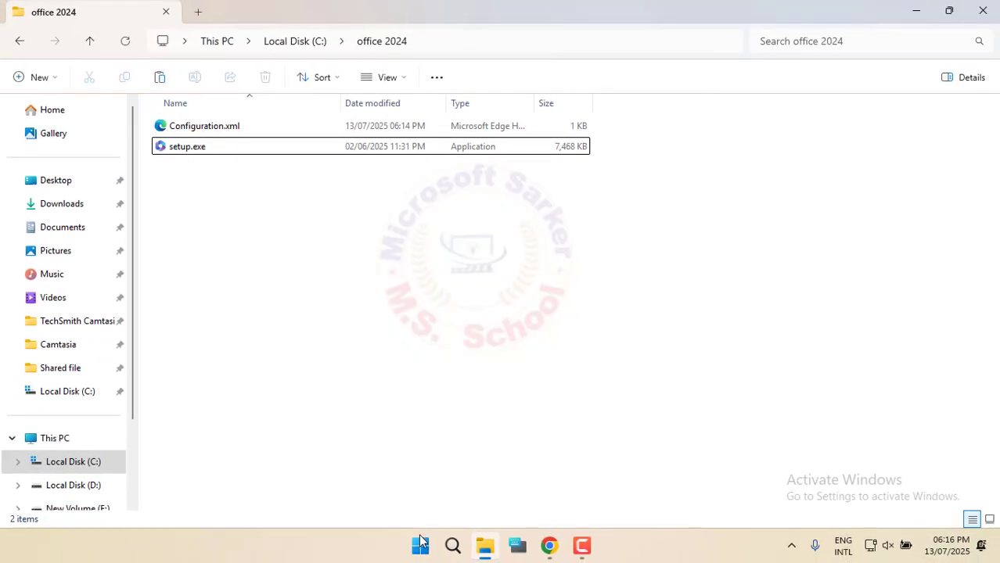
# Search for cmd and open Command Prompt as administrator.
pyautogui.click(420, 544)
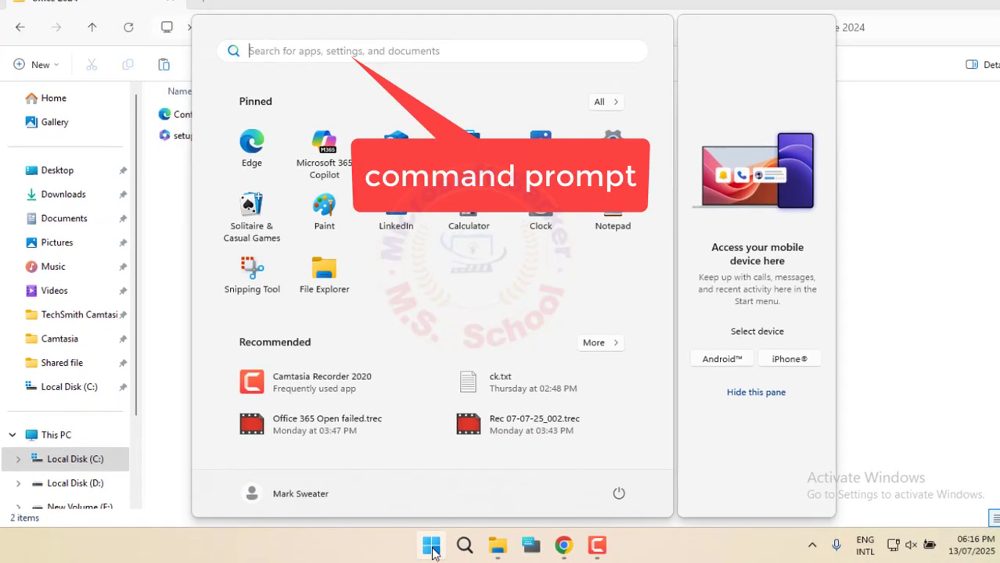
pyautogui.write('cmd')
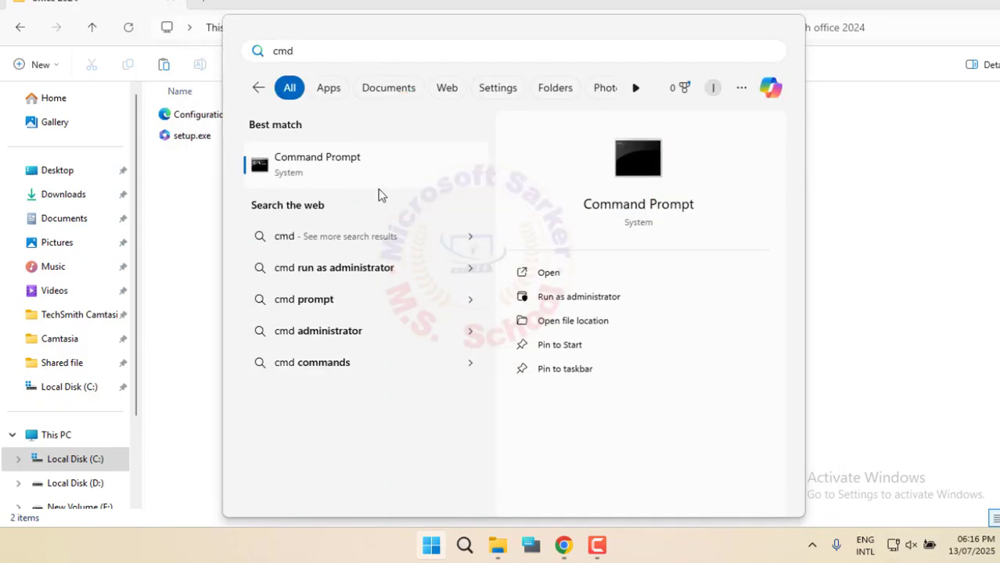
pyautogui.click(587, 304)
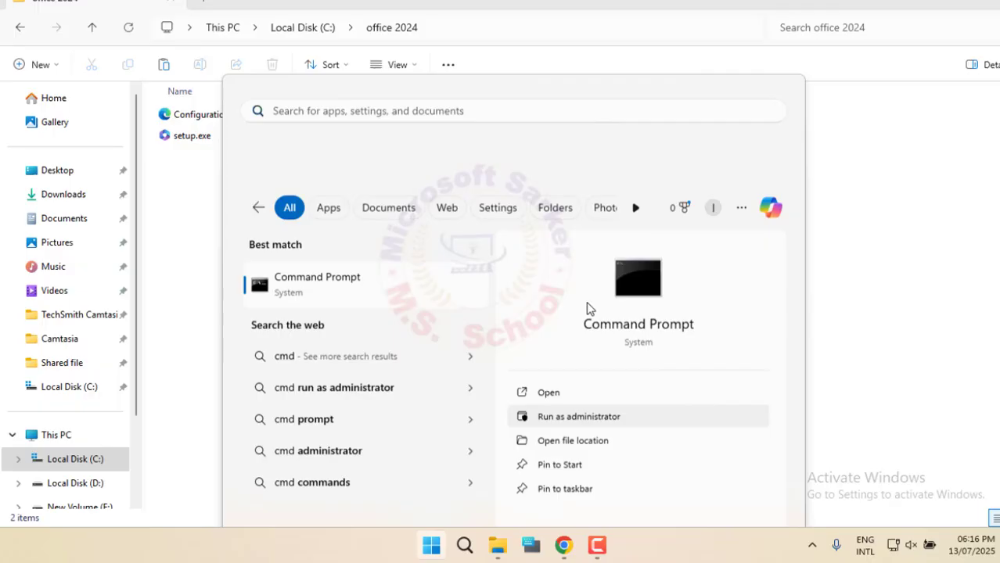
pyautogui.click(579, 417)
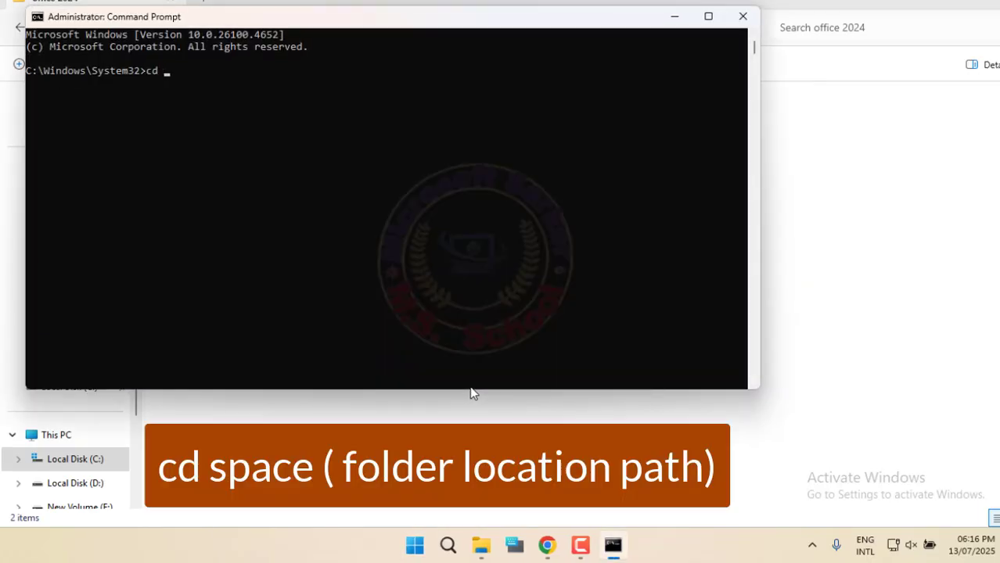
# Change the Command Prompt directory to C:\office 2024 with cd, using the folder path copied from File Explorer.
pyautogui.write('cd')
pyautogui.moveTo(257, 23); pyautogui.dragTo(388, 168)
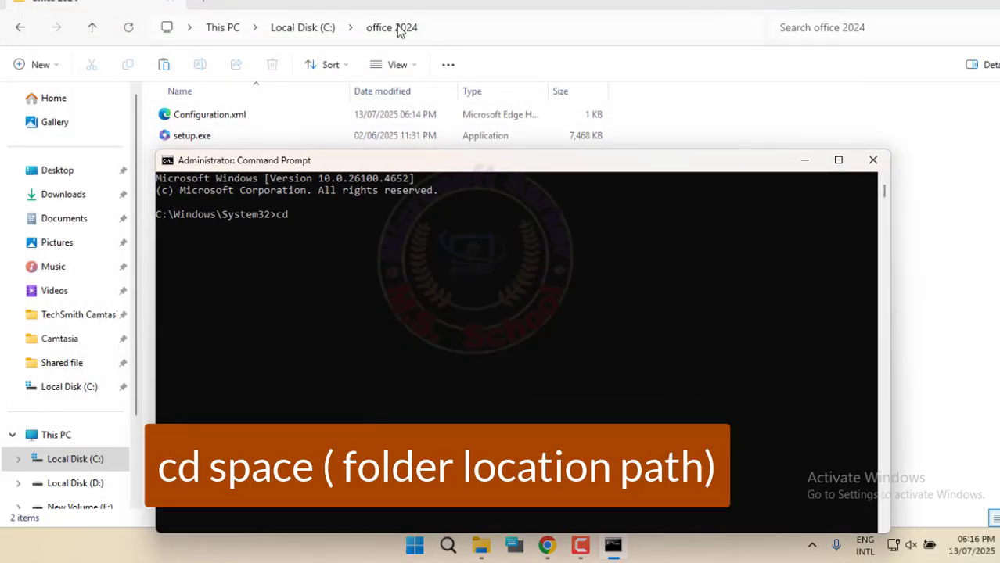
pyautogui.click(437, 27)
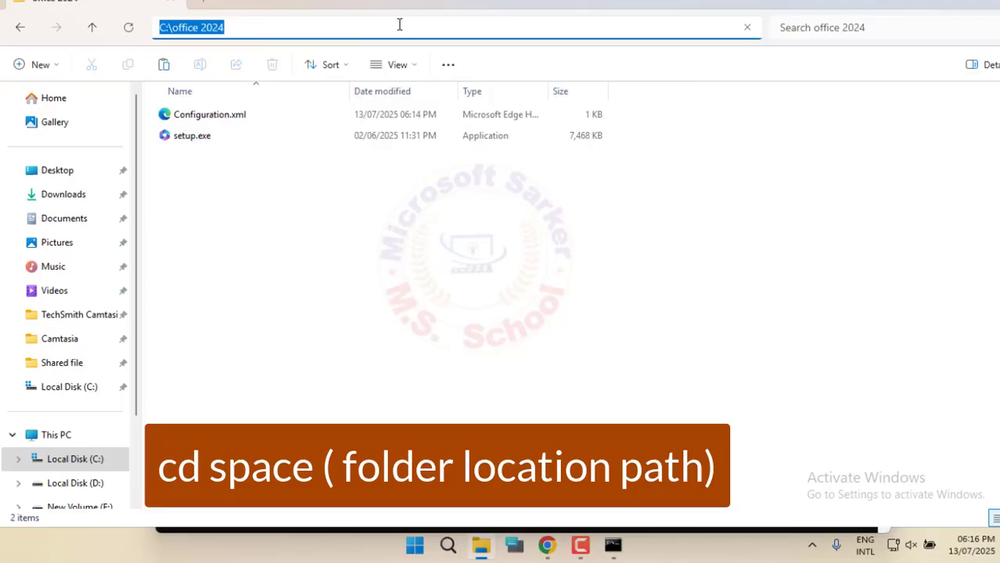
pyautogui.rightClick(212, 28)
pyautogui.click(233, 67)
pyautogui.click(612, 546)
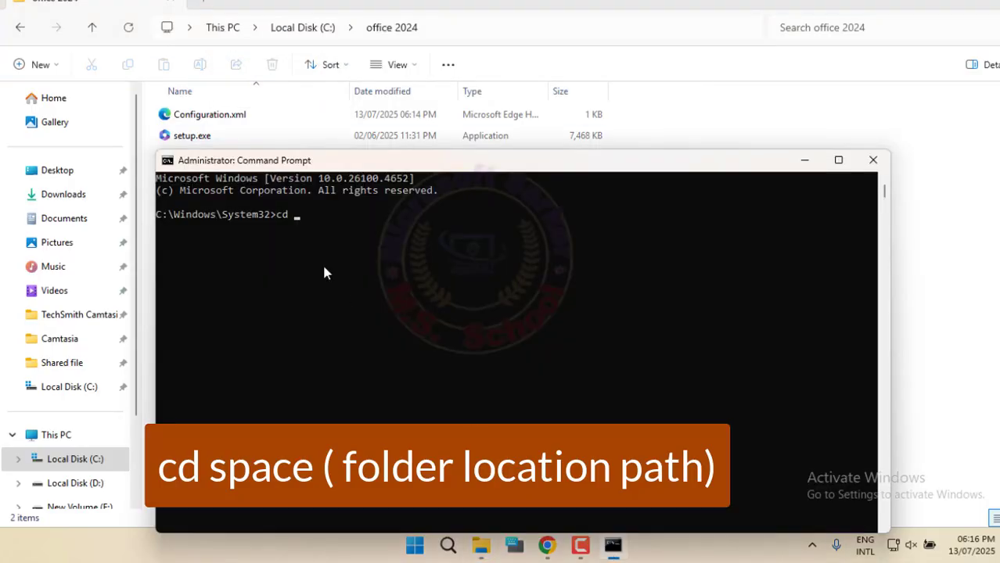
pyautogui.hotkey('ctrl', 'v')
pyautogui.press('Return')
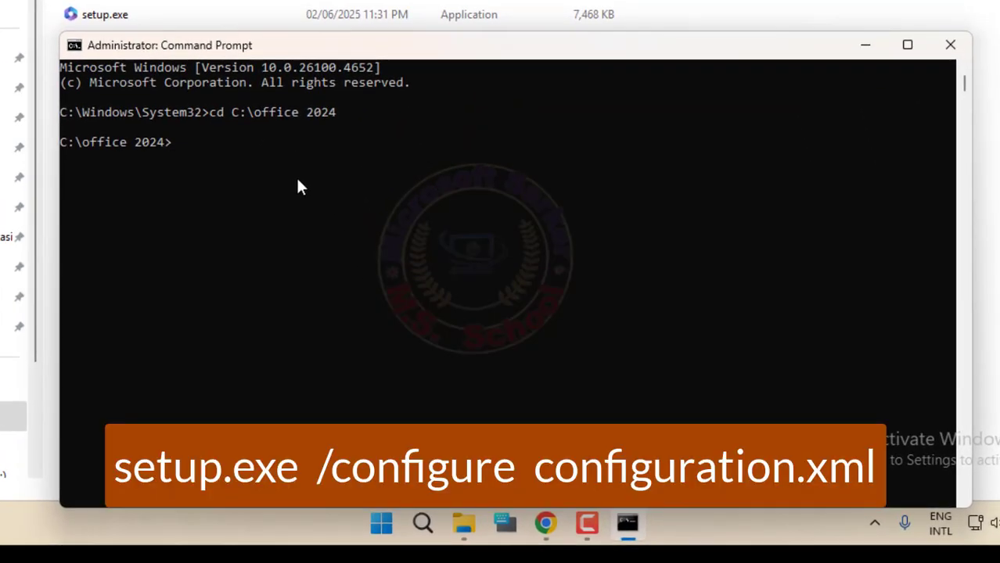
# Install Office by running setup.exe /configure configuration.xml, and close the installer once it finishes.
pyautogui.write('setup.exe /')
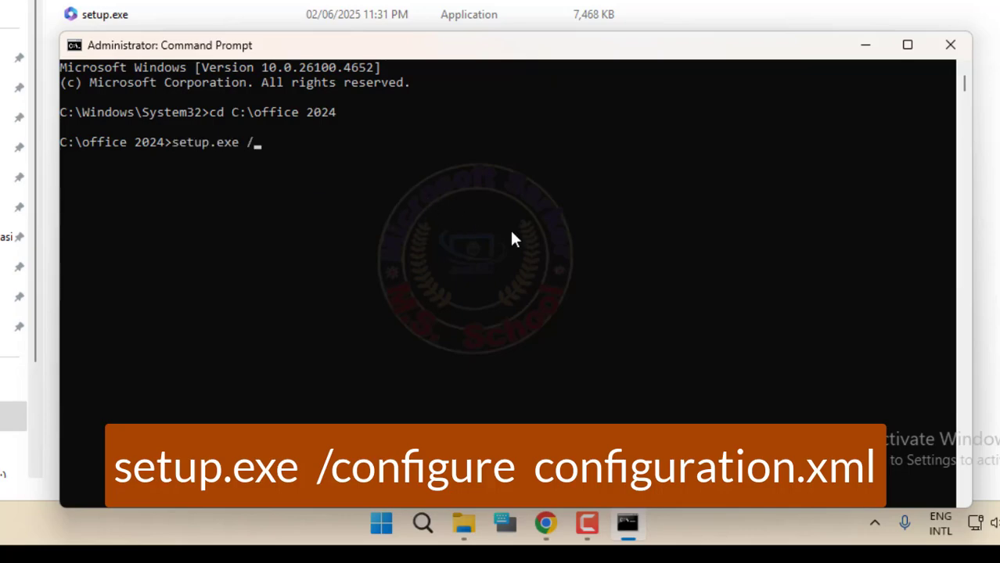
pyautogui.write('configure')
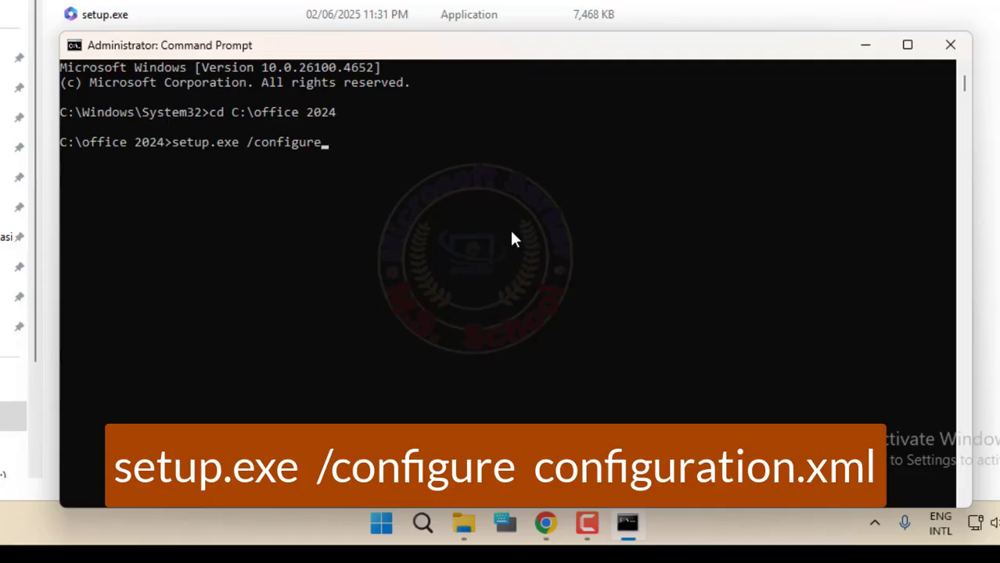
pyautogui.write(' configuration.xml')
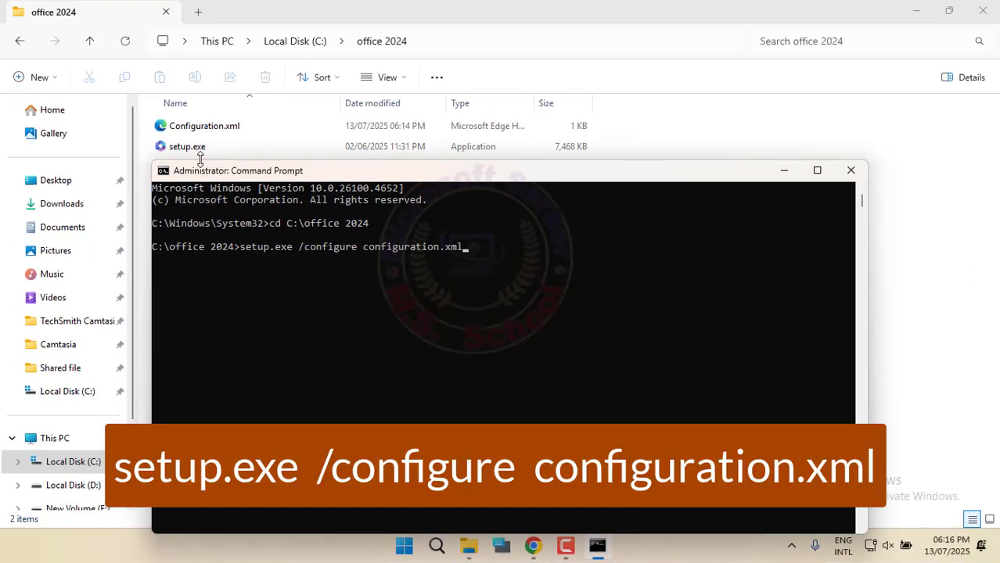
pyautogui.click(195, 129)
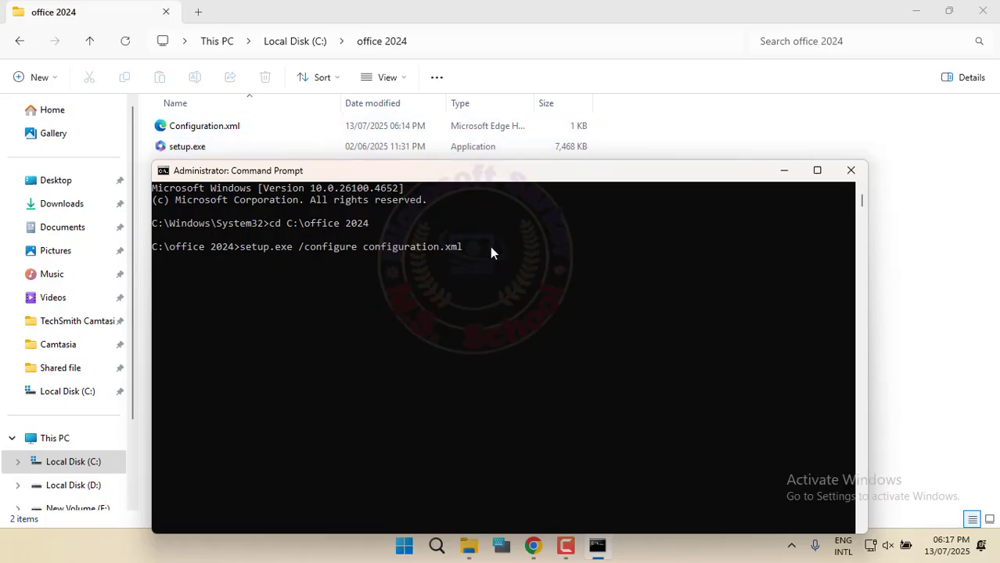
pyautogui.press('Return')
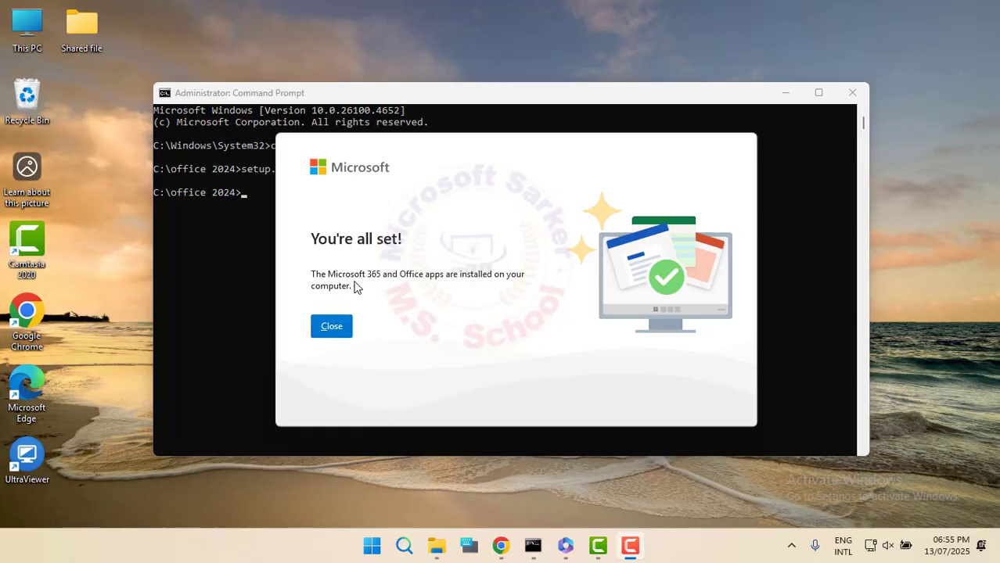
pyautogui.click(332, 326)
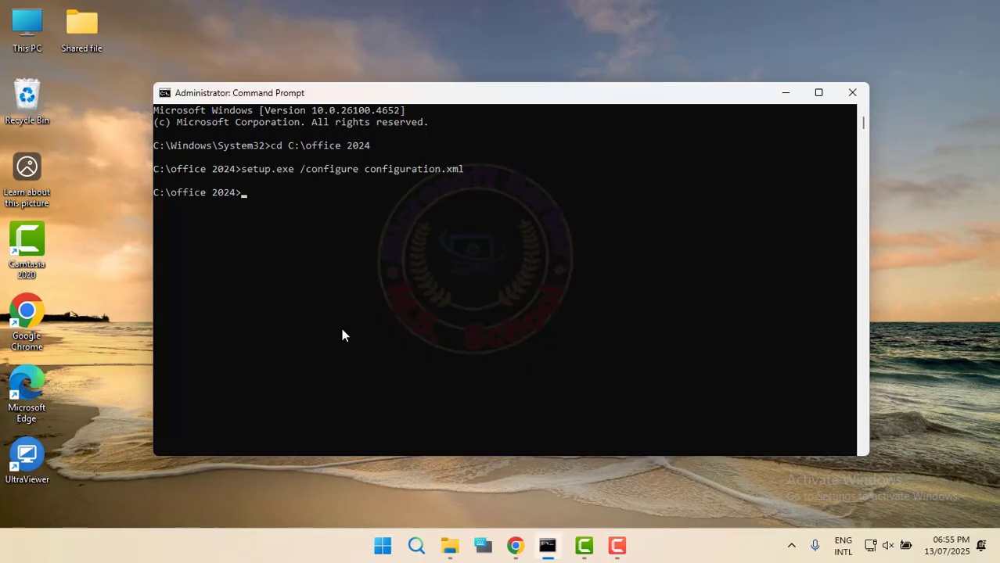
# Launch Word, accept the Office LTSC Standard 2024 license agreement and create a blank document.
pyautogui.click(388, 546)
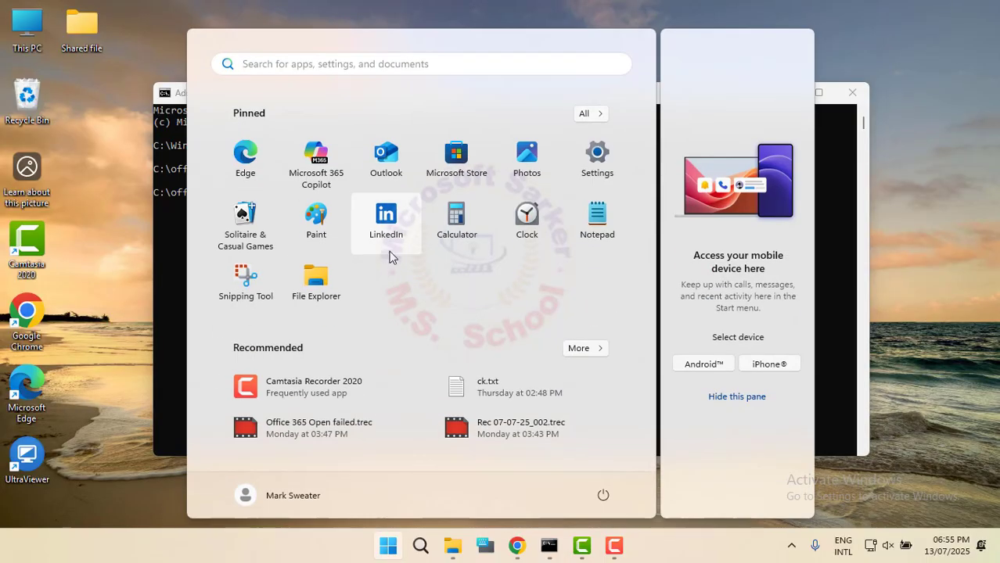
pyautogui.write('wo')
pyautogui.click(359, 182)
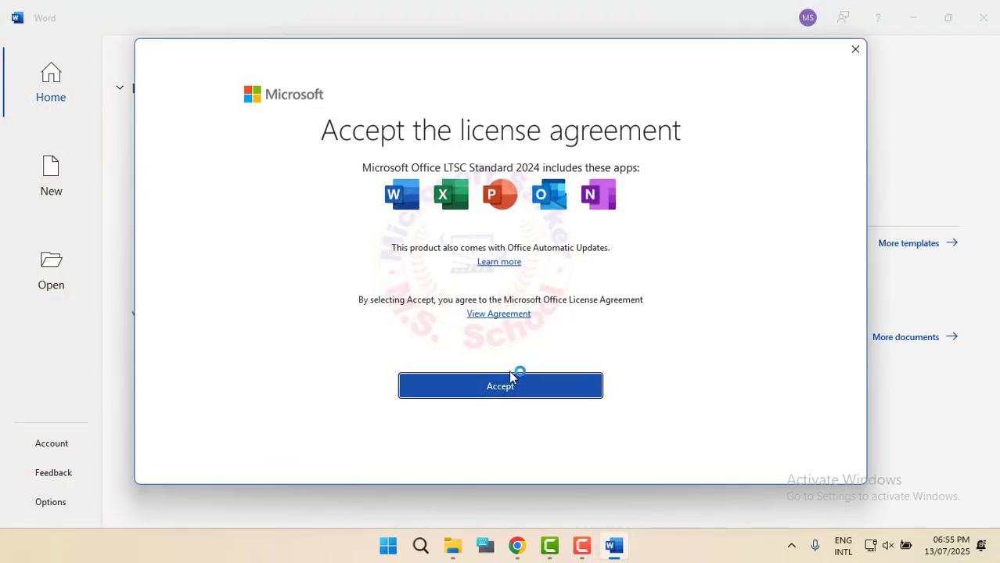
pyautogui.click(511, 385)
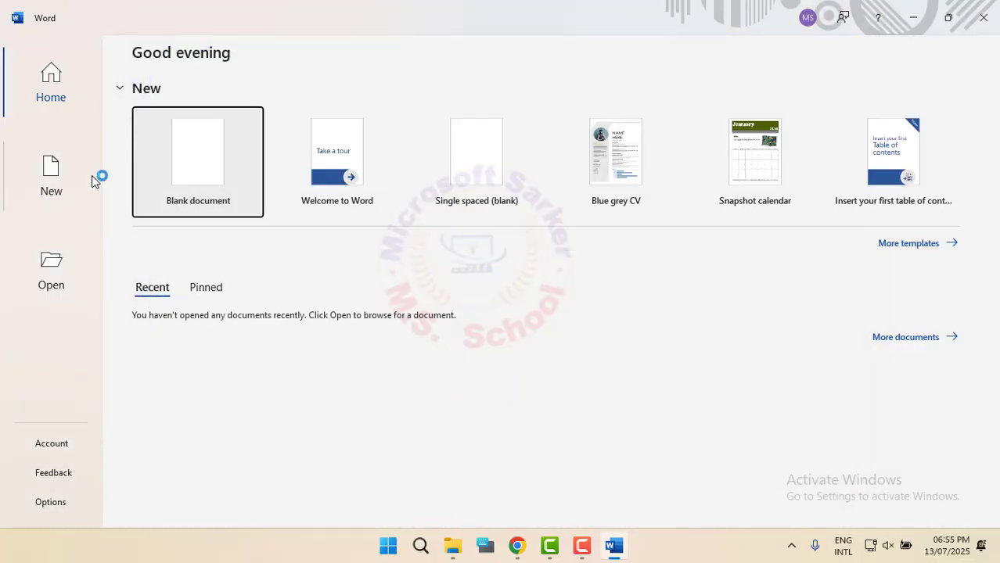
pyautogui.click(173, 154)
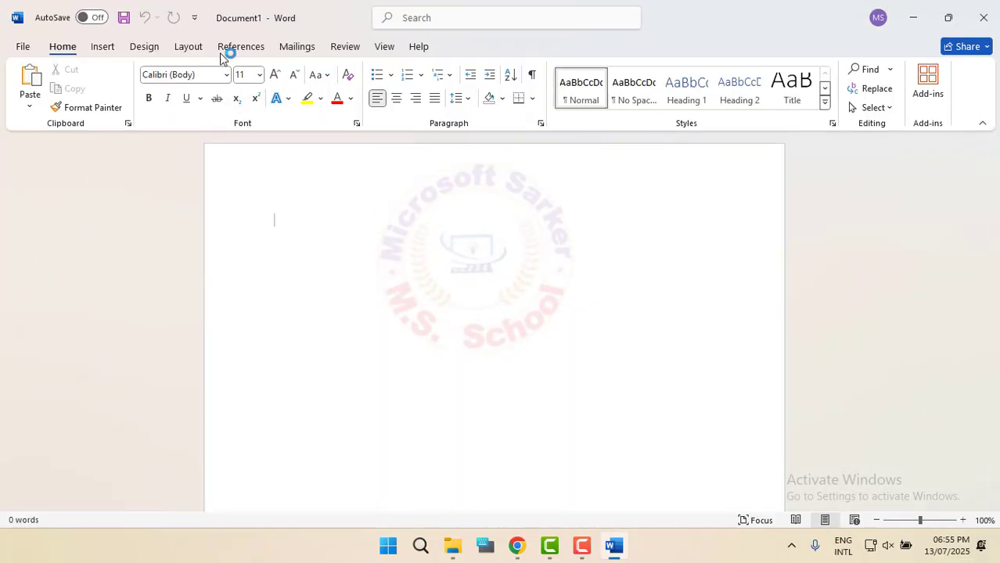
# Look through Word's References, Mailings and View commands in the blank document.
pyautogui.click(227, 49)
pyautogui.click(291, 48)
pyautogui.click(381, 48)
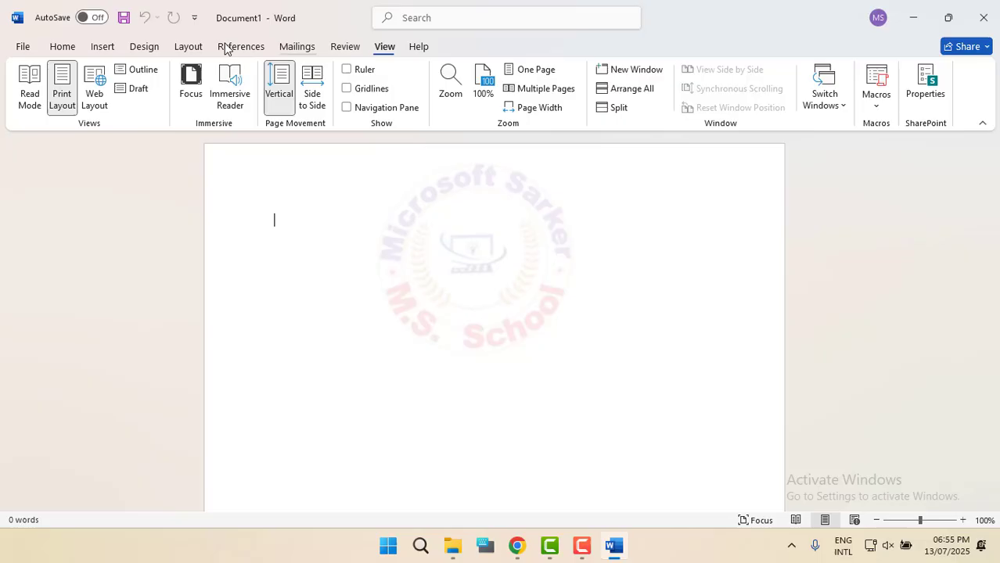
# Open Word's Account page to check the installed product.
pyautogui.click(24, 47)
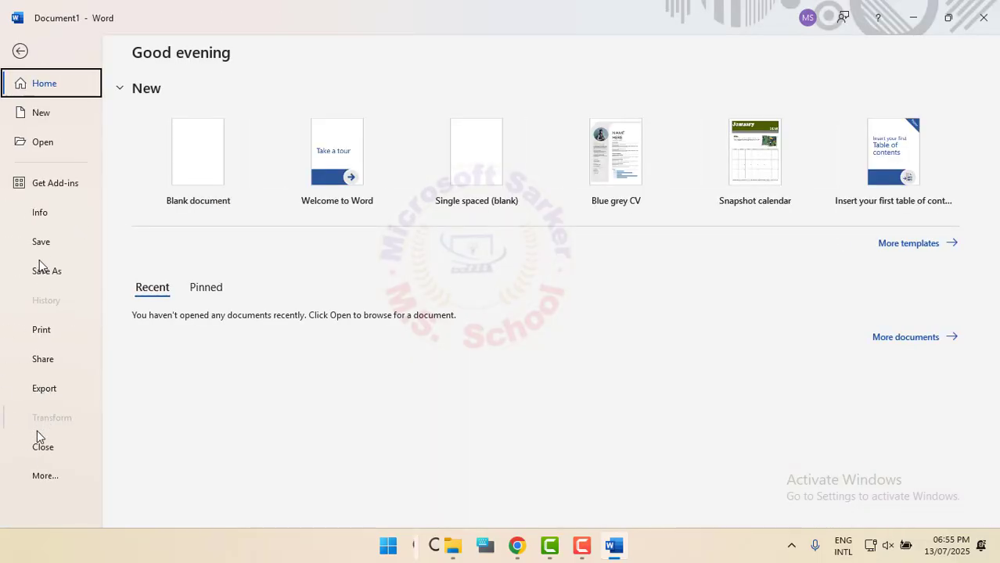
pyautogui.click(43, 476)
pyautogui.click(159, 422)
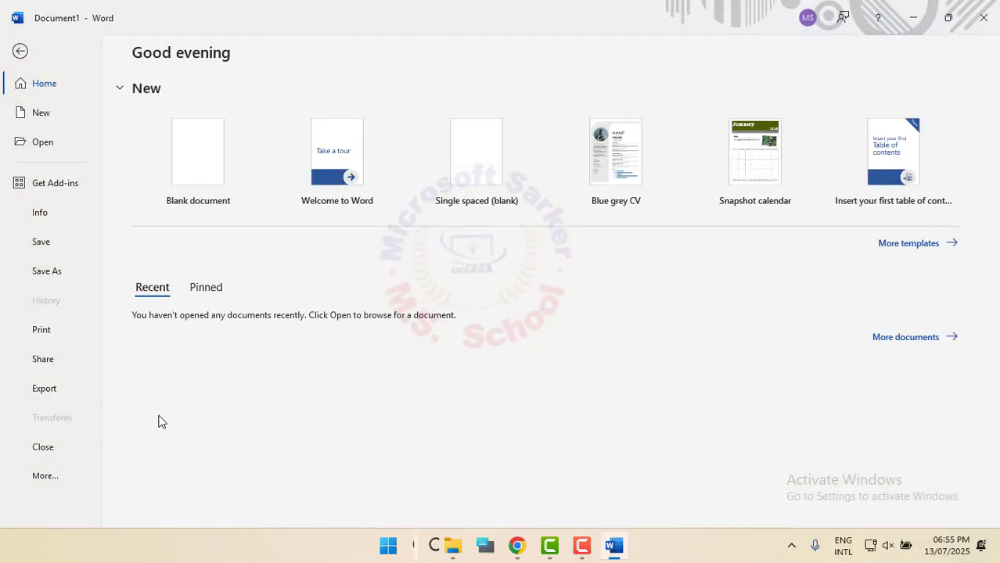